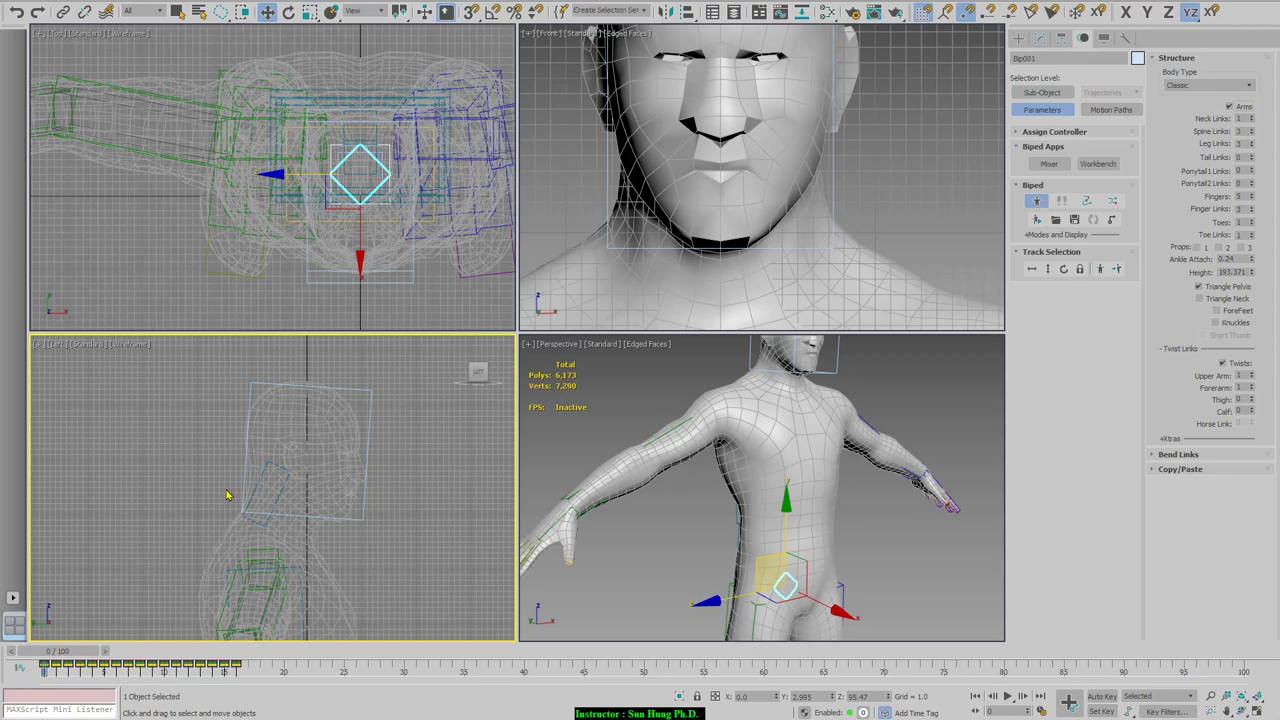
# Select the body mesh and enter envelope editing in its Skin modifier
pyautogui.scroll(4, 262, 440)
pyautogui.moveTo(447, 467); pyautogui.dragTo(357, 467, button='middle')
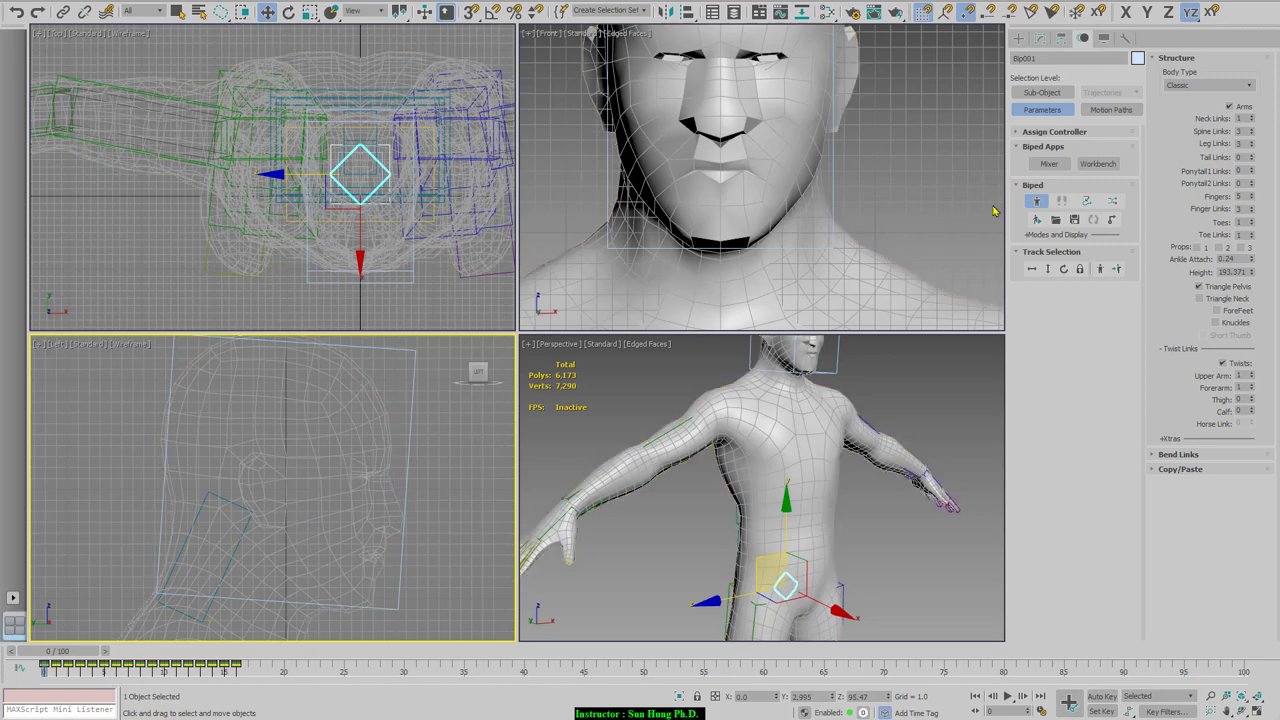
pyautogui.click(1040, 38)
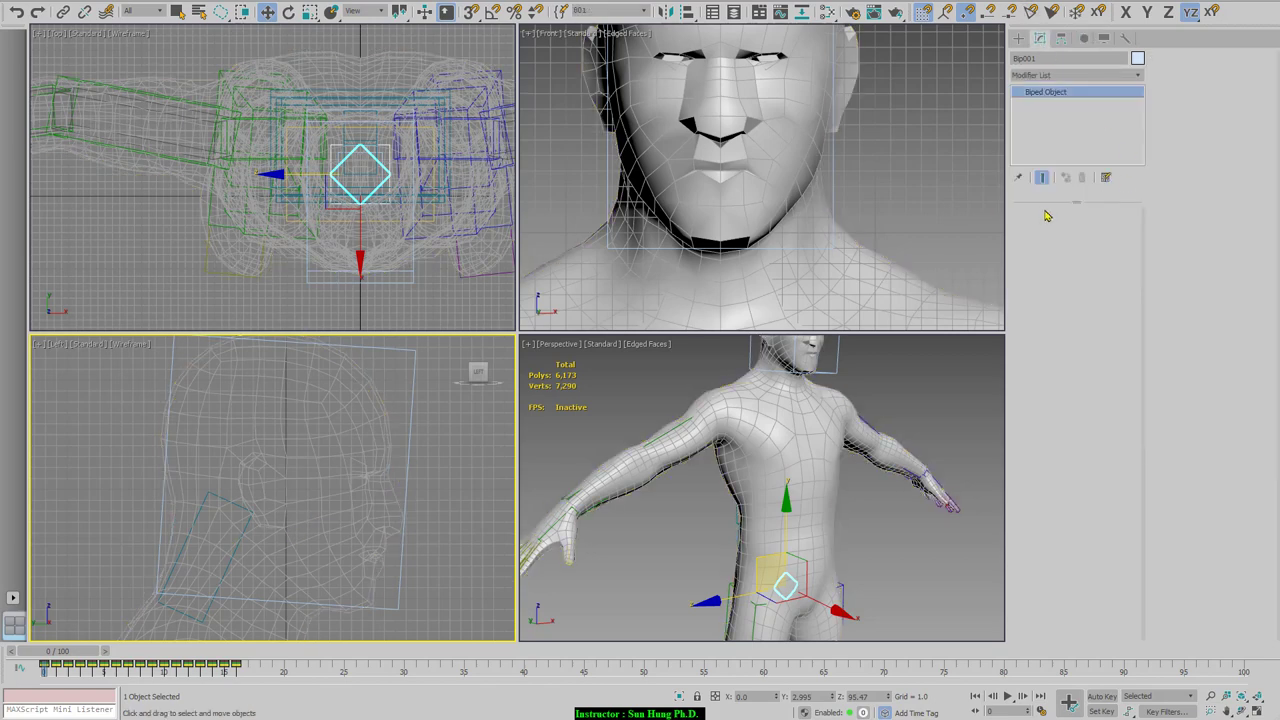
pyautogui.click(804, 494)
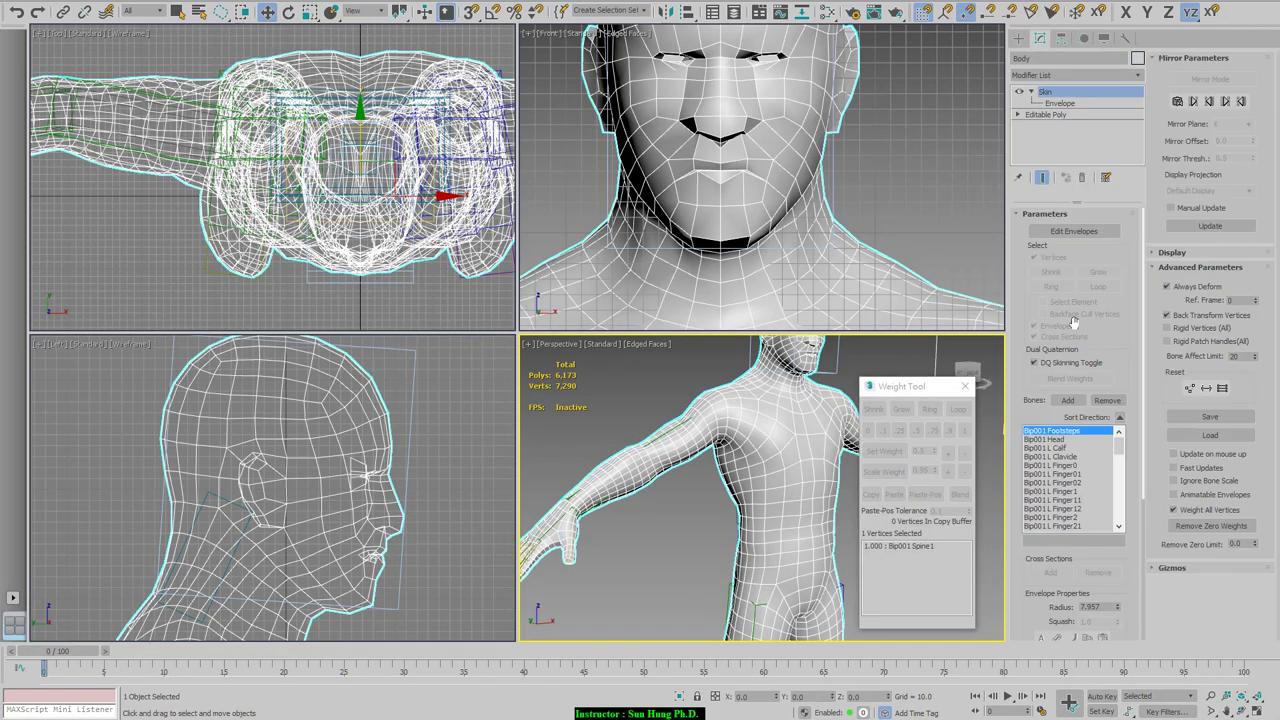
pyautogui.click(284, 427)
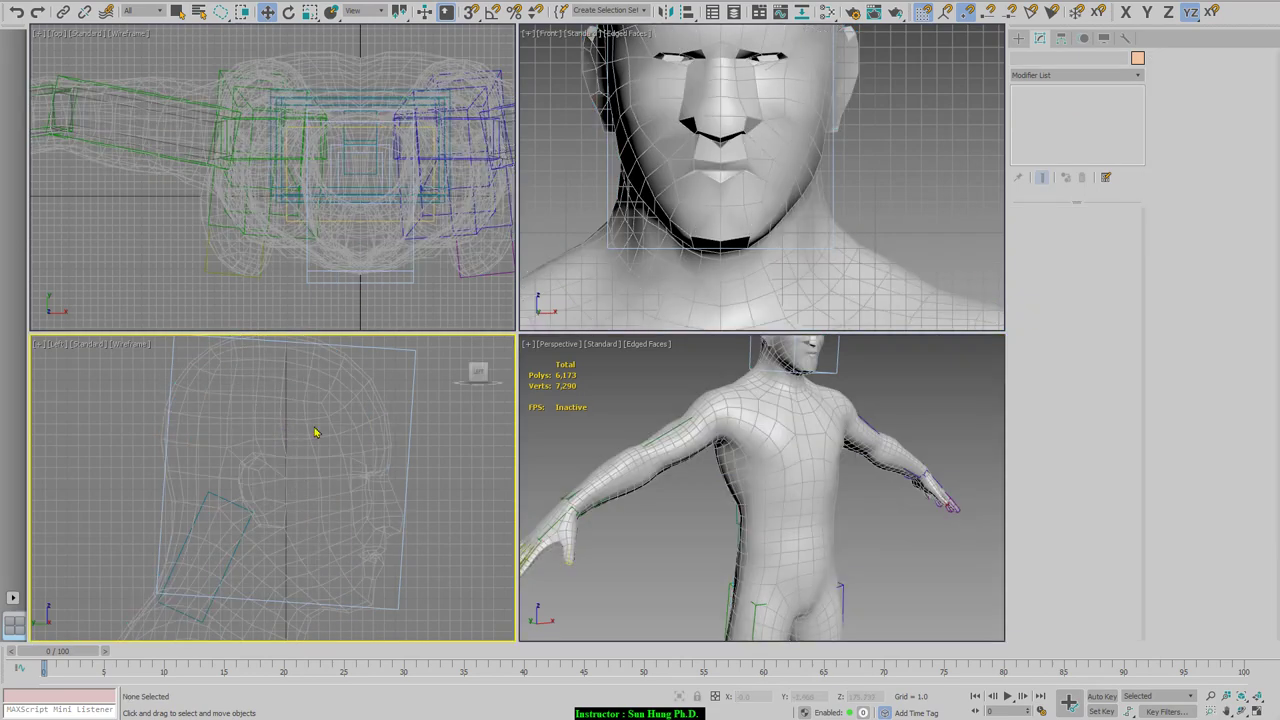
pyautogui.click(324, 429)
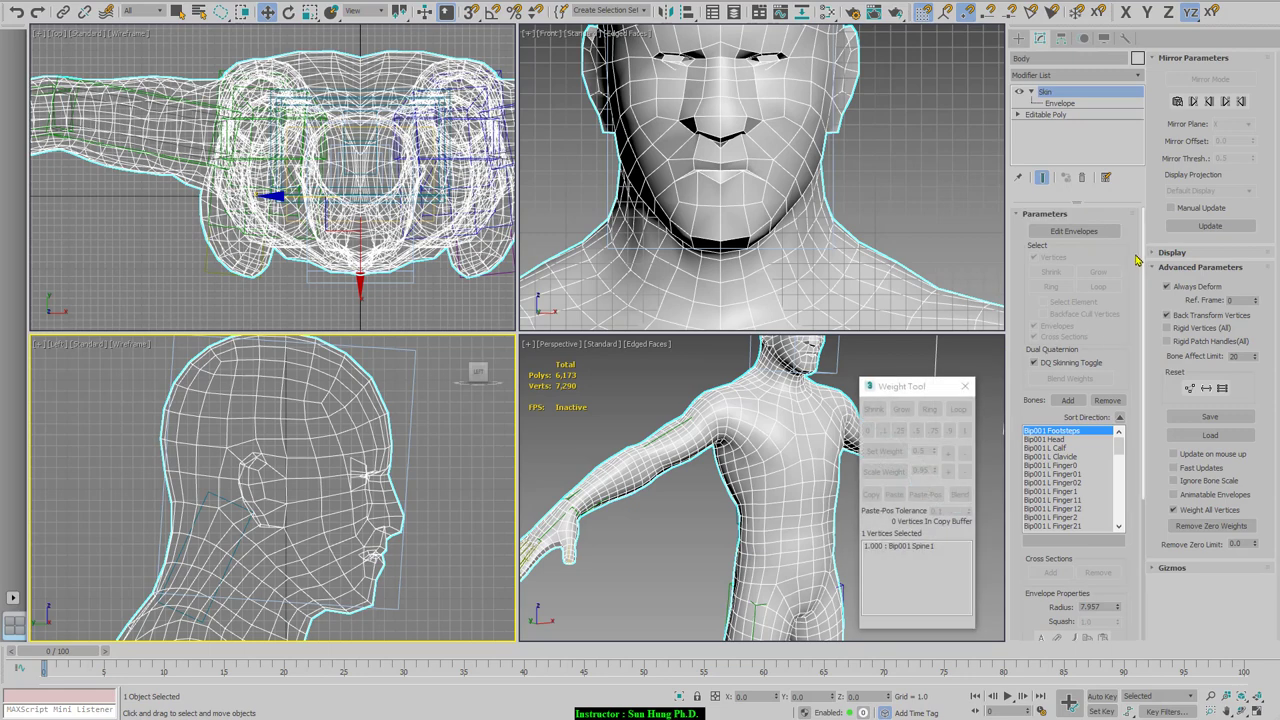
pyautogui.click(1086, 233)
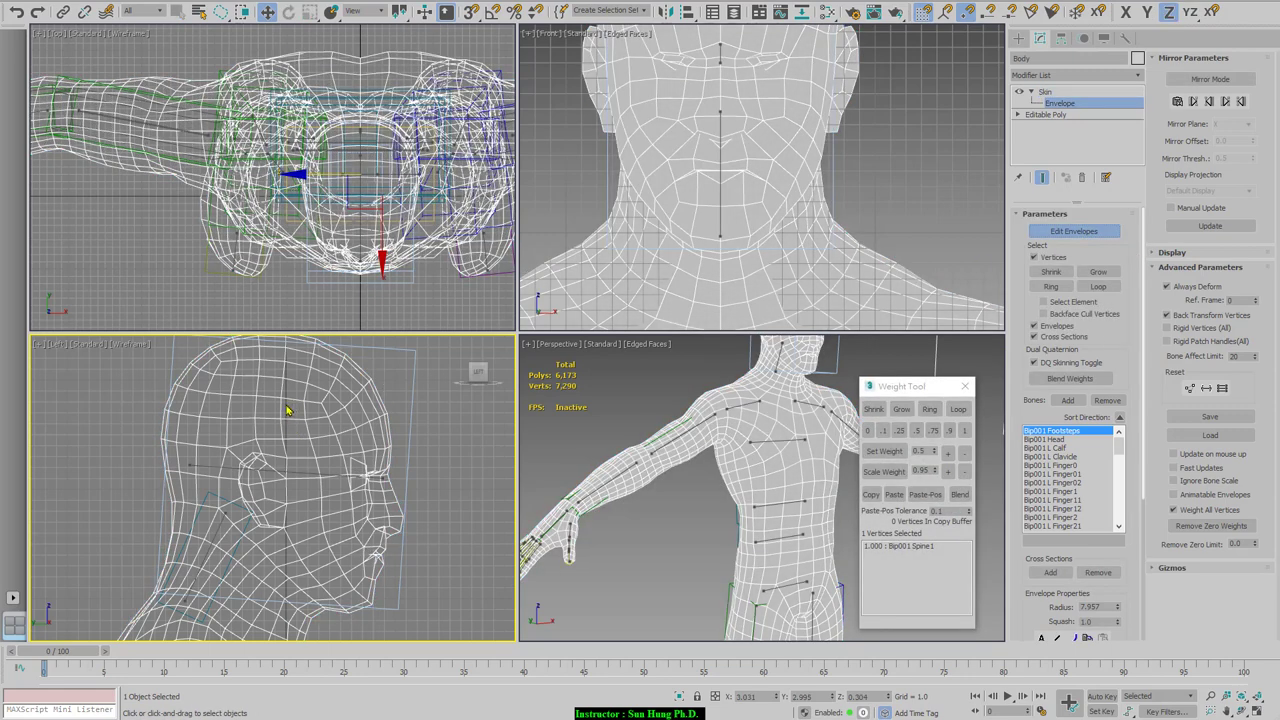
# Select the Bip001 Head envelope and examine its vertex weights from the side
pyautogui.scroll(3, 300, 485)
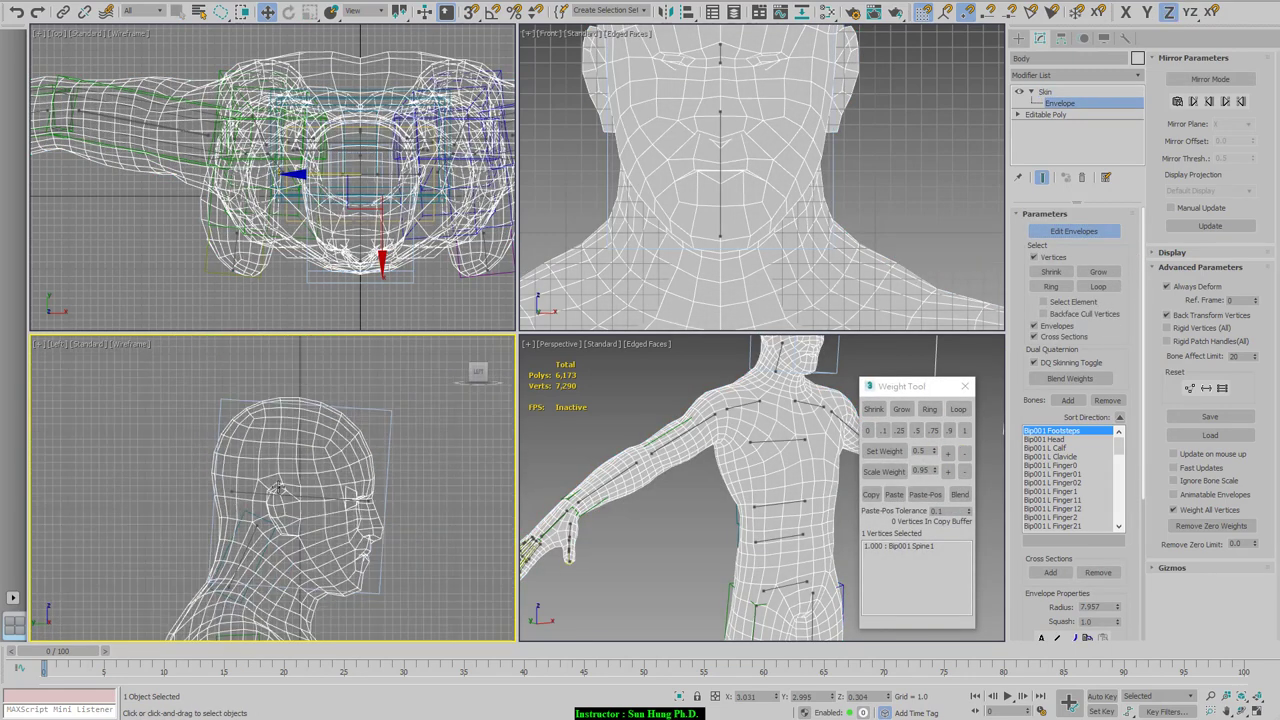
pyautogui.click(335, 515)
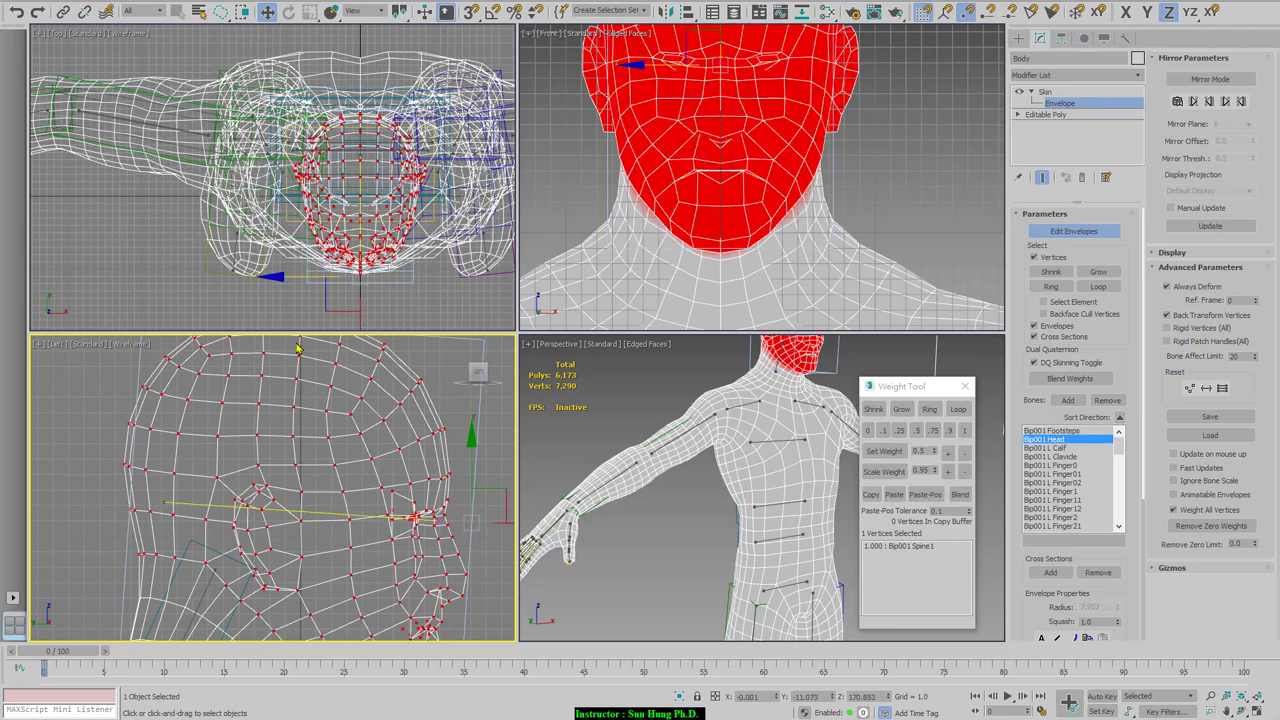
pyautogui.hotkey('alt', 'w')
pyautogui.scroll(2, 428, 486)
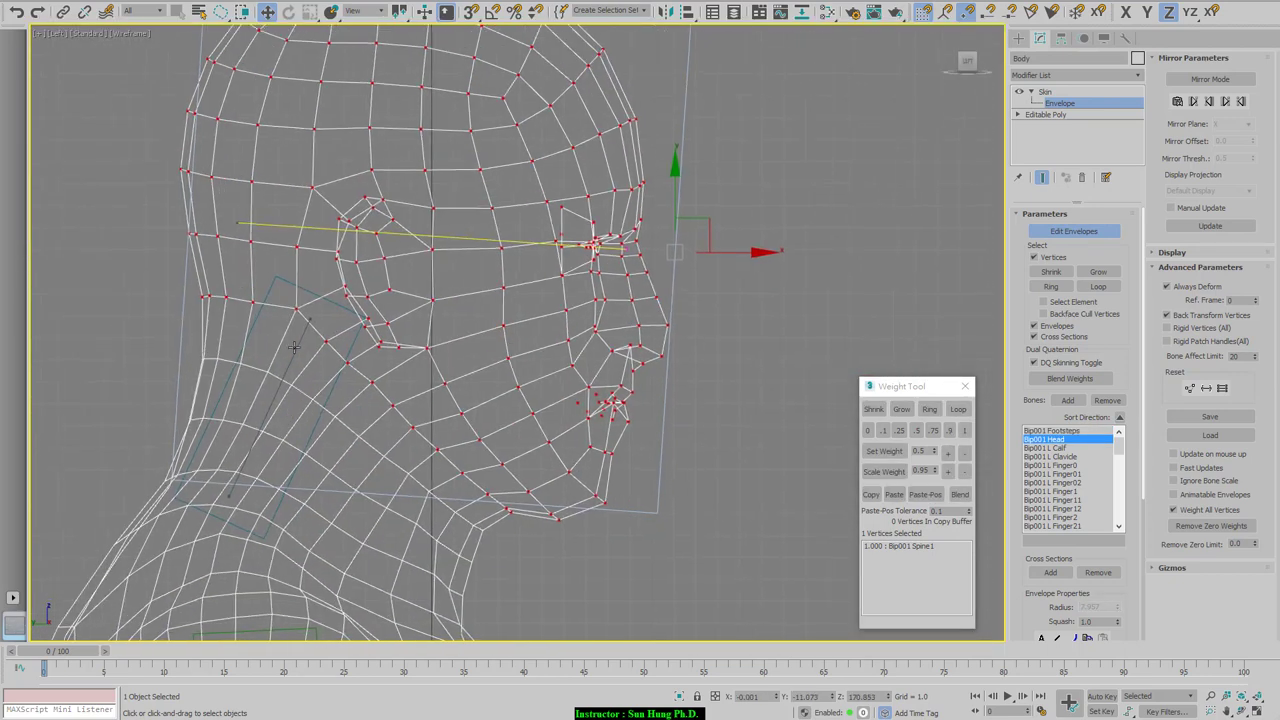
# Select the Bip001 Neck envelope and set its weight to 0.5 on the vertex loop running from the nape to under the chin
pyautogui.click(293, 349)
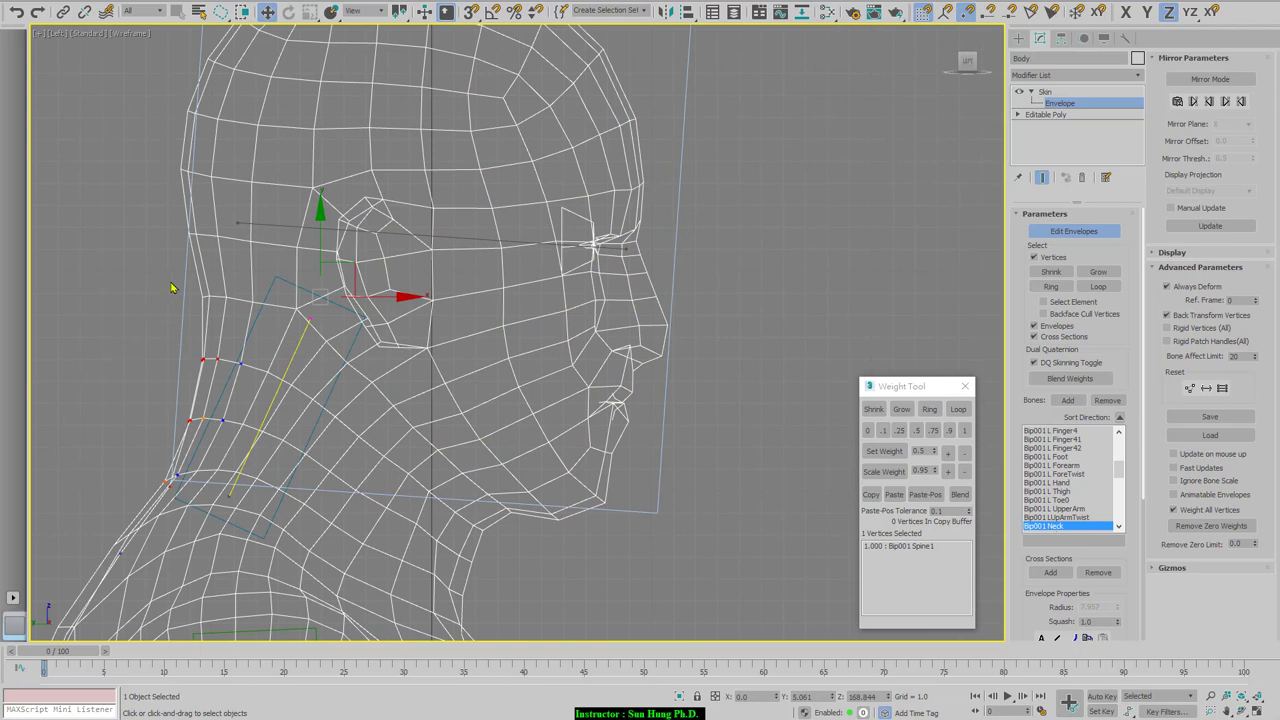
pyautogui.moveTo(172, 287)
pyautogui.mouseDown()
pyautogui.moveTo(300, 289)
pyautogui.moveTo(429, 402)
pyautogui.mouseUp()
pyautogui.moveTo(130, 267)
pyautogui.mouseDown()
pyautogui.moveTo(267, 291)
pyautogui.moveTo(435, 421)
pyautogui.moveTo(517, 520)
pyautogui.moveTo(365, 415)
pyautogui.moveTo(170, 320)
pyautogui.moveTo(140, 280)
pyautogui.mouseUp()
pyautogui.click(915, 431)
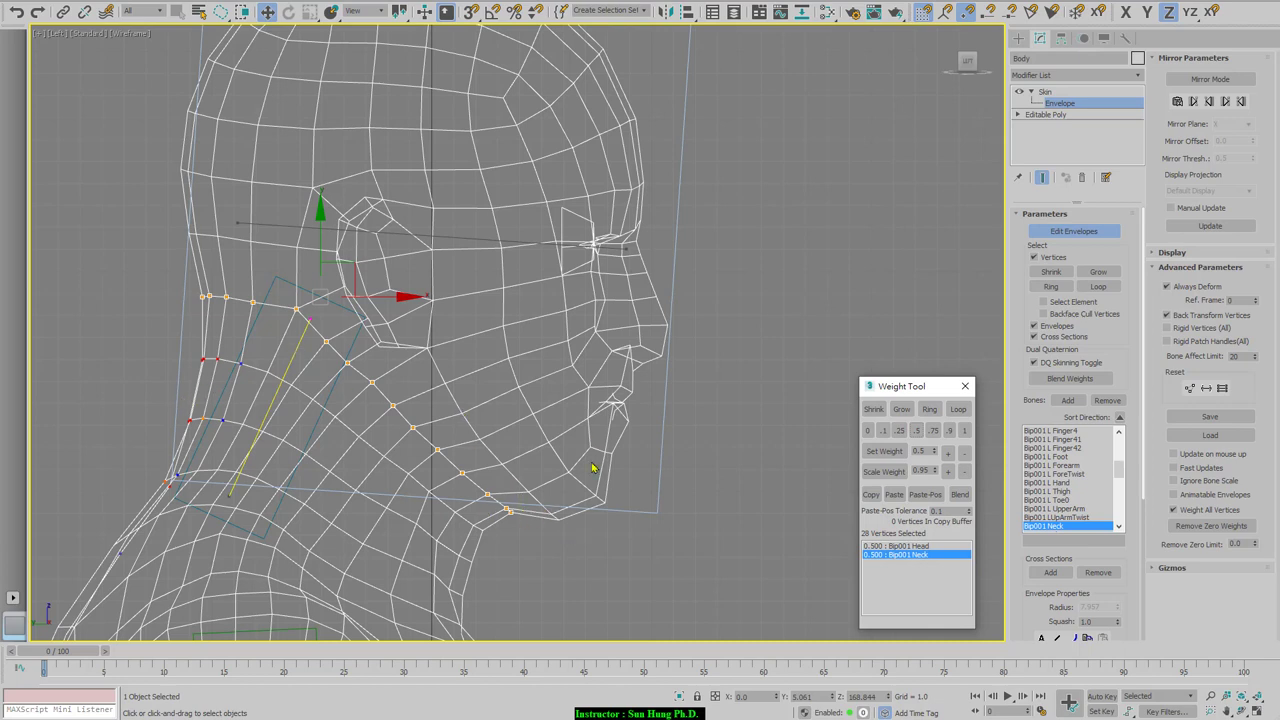
# Set the Bip001 Neck weight to 0.9 on the second vertex loop below the head and to 1 on the third
pyautogui.moveTo(165, 358)
pyautogui.mouseDown()
pyautogui.moveTo(232, 352)
pyautogui.moveTo(329, 400)
pyautogui.moveTo(452, 482)
pyautogui.moveTo(506, 558)
pyautogui.moveTo(190, 400)
pyautogui.moveTo(192, 388)
pyautogui.moveTo(162, 430)
pyautogui.mouseUp()
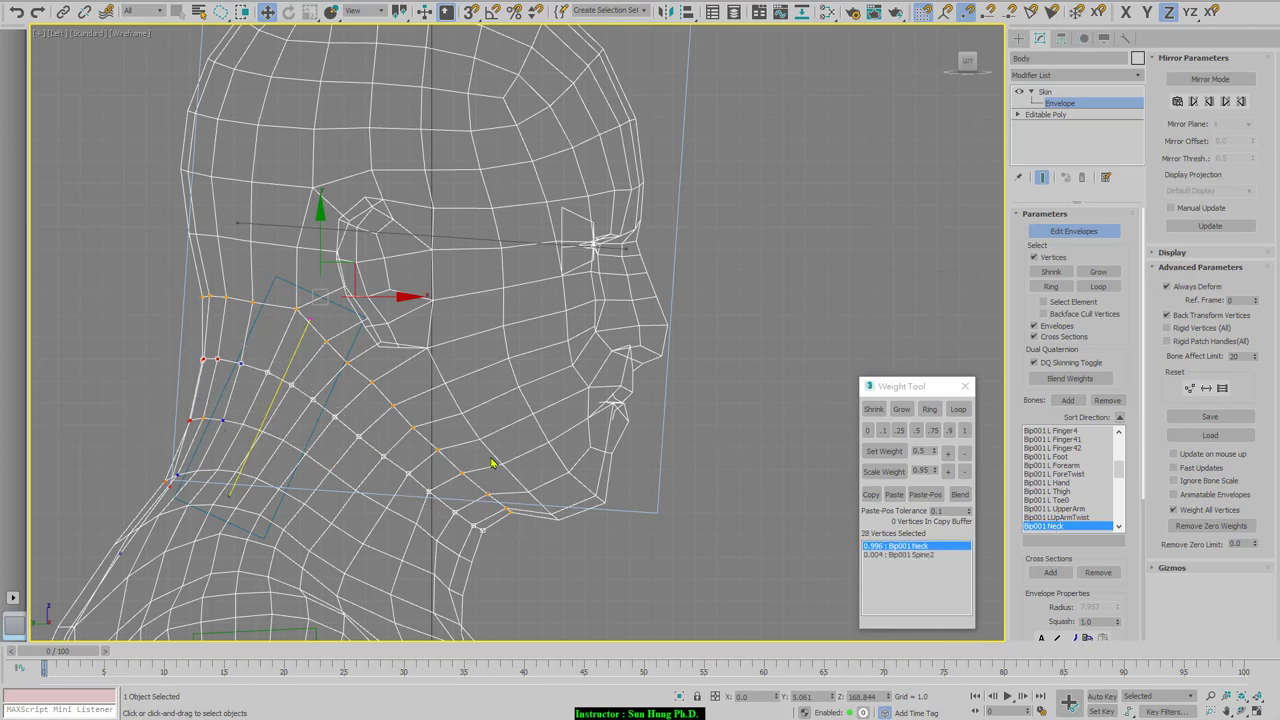
pyautogui.click(949, 430)
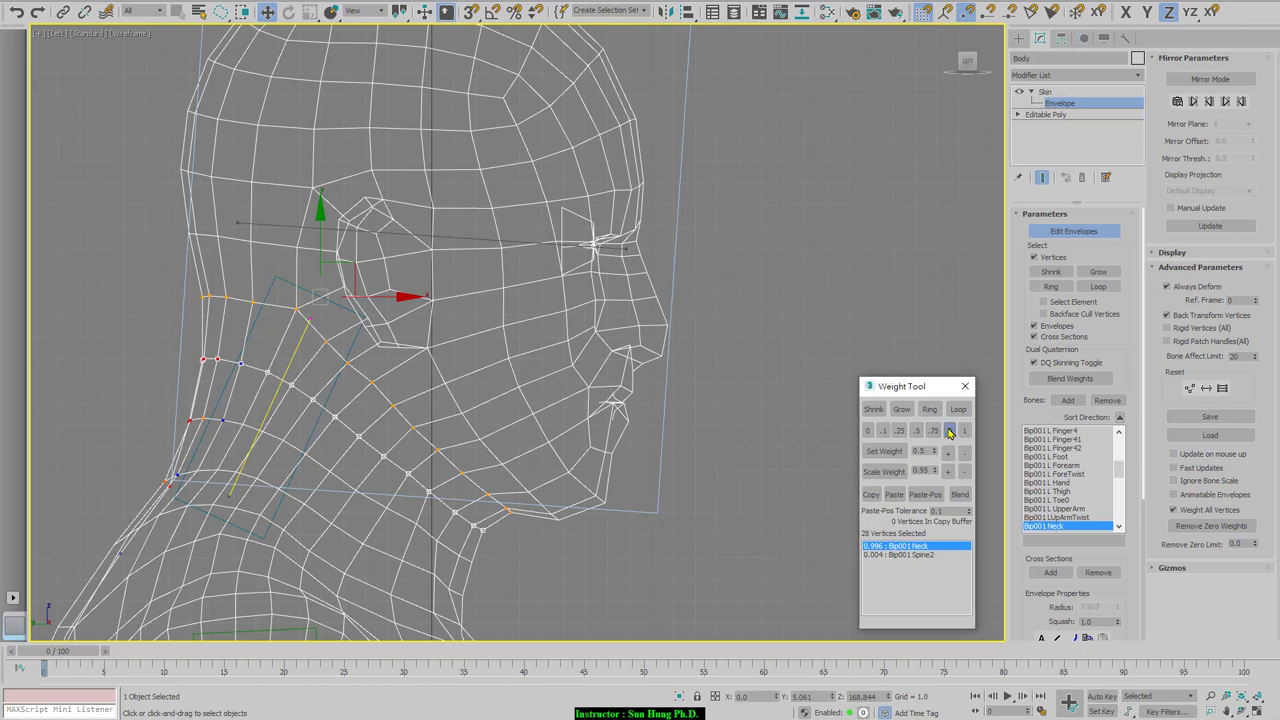
pyautogui.moveTo(145, 402)
pyautogui.mouseDown()
pyautogui.moveTo(226, 414)
pyautogui.moveTo(437, 516)
pyautogui.moveTo(508, 587)
pyautogui.mouseUp()
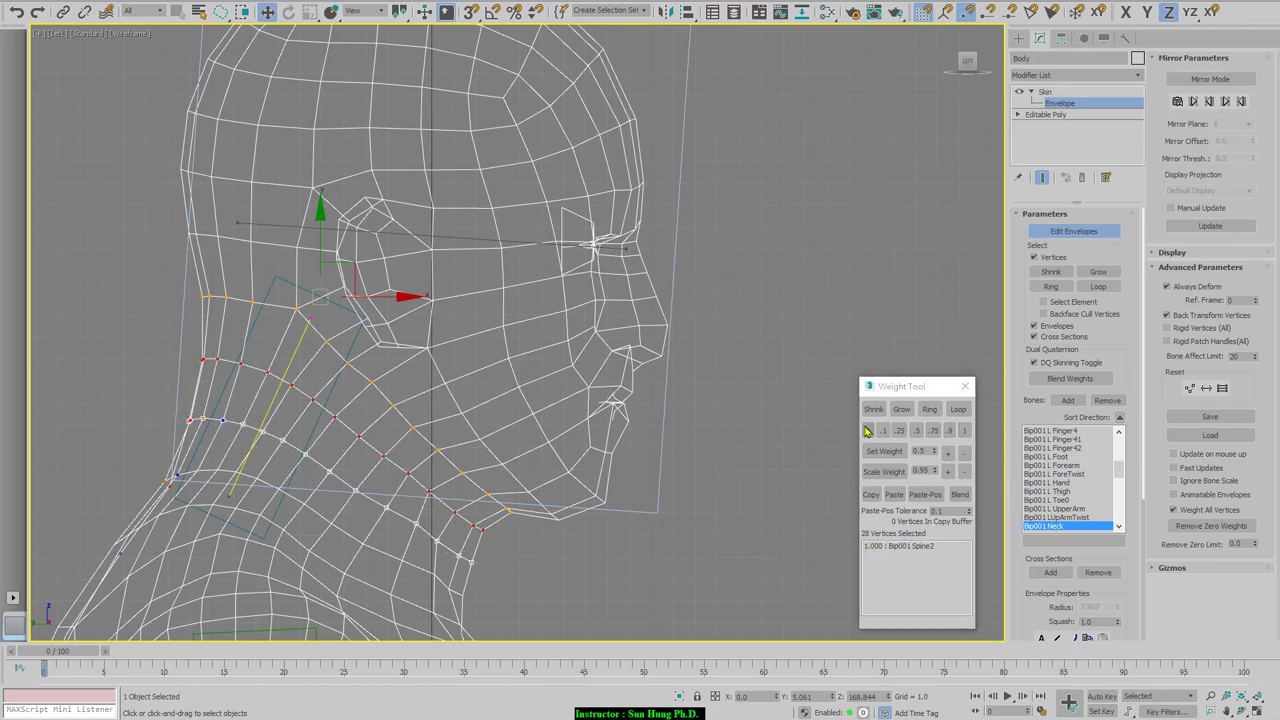
pyautogui.click(966, 431)
pyautogui.click(966, 431)
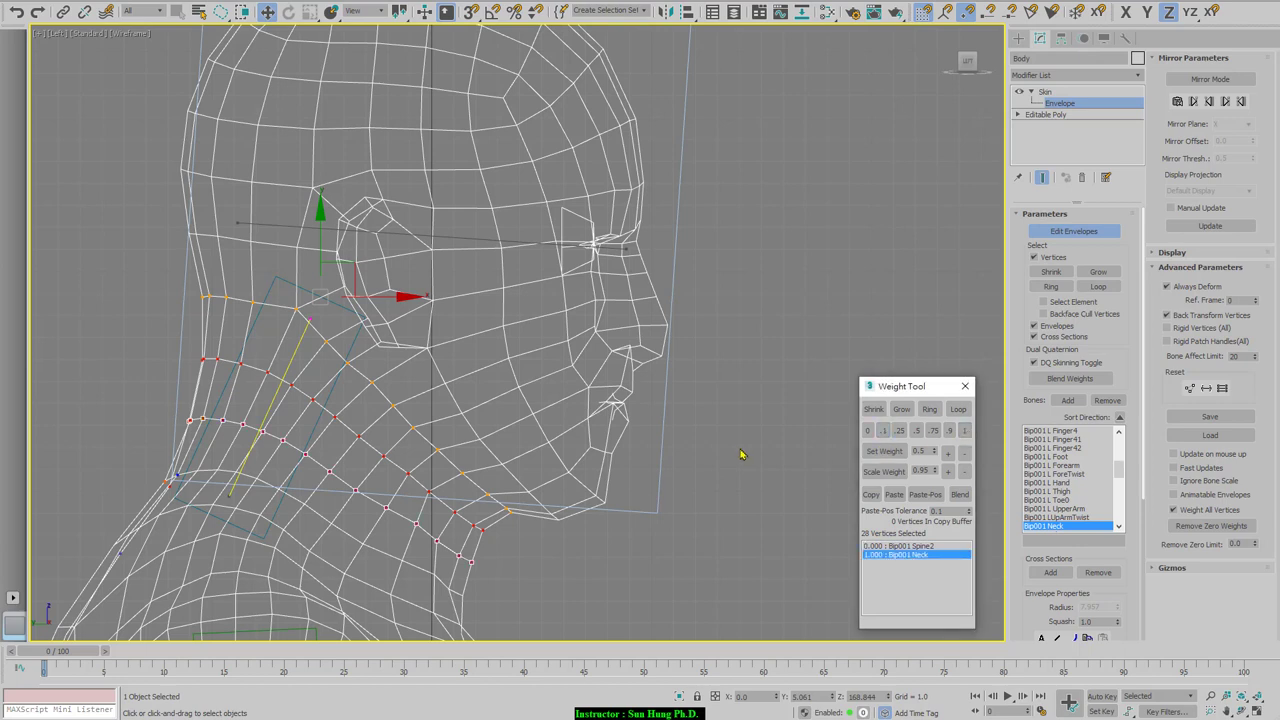
# Set the Bip001 Neck weight to 1 on the fourth vertex loop, at the base of the neck
pyautogui.moveTo(737, 449); pyautogui.dragTo(746, 354, button='middle')
pyautogui.moveTo(183, 378)
pyautogui.mouseDown()
pyautogui.moveTo(224, 366)
pyautogui.moveTo(384, 418)
pyautogui.moveTo(508, 490)
pyautogui.moveTo(500, 505)
pyautogui.moveTo(437, 495)
pyautogui.moveTo(270, 415)
pyautogui.moveTo(115, 388)
pyautogui.moveTo(150, 385)
pyautogui.mouseUp()
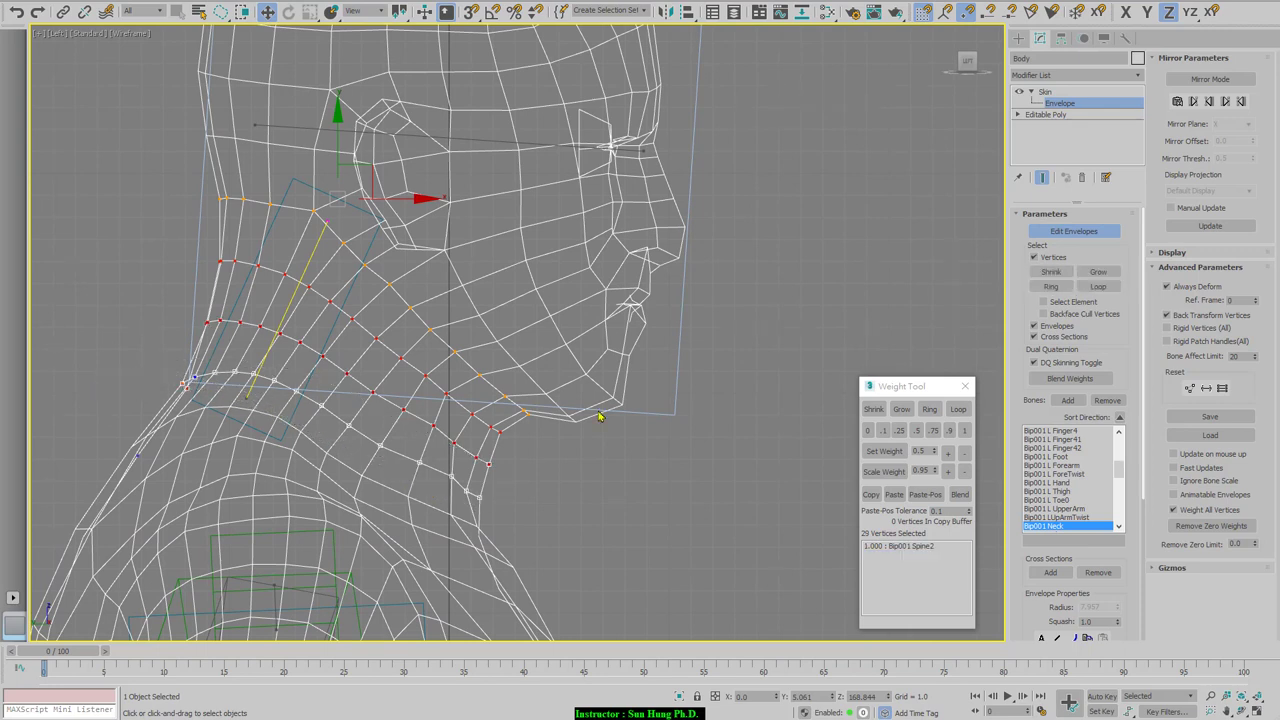
pyautogui.click(965, 431)
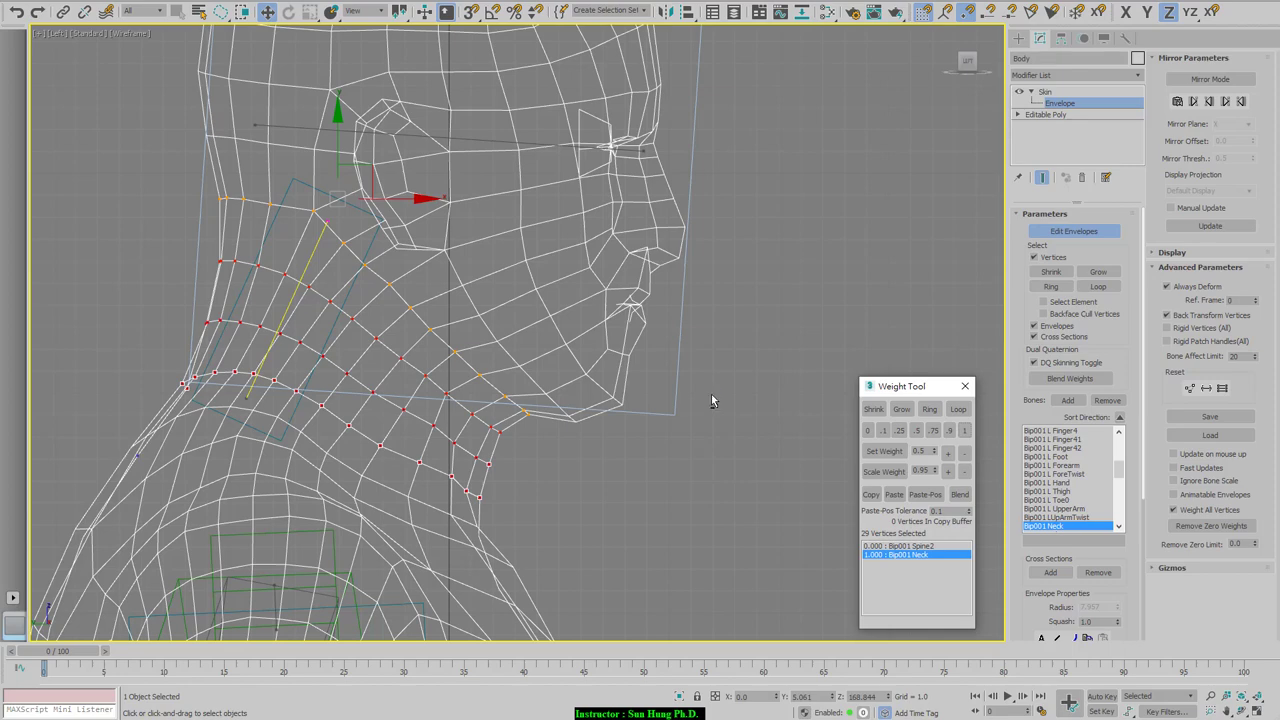
# Select a vertex on the front of the neck and remove the skin's zero weights
pyautogui.hotkey('alt', 'w')
pyautogui.keyDown('alt'); pyautogui.moveTo(846, 544); pyautogui.dragTo(716, 499, button='middle'); pyautogui.keyUp('alt')
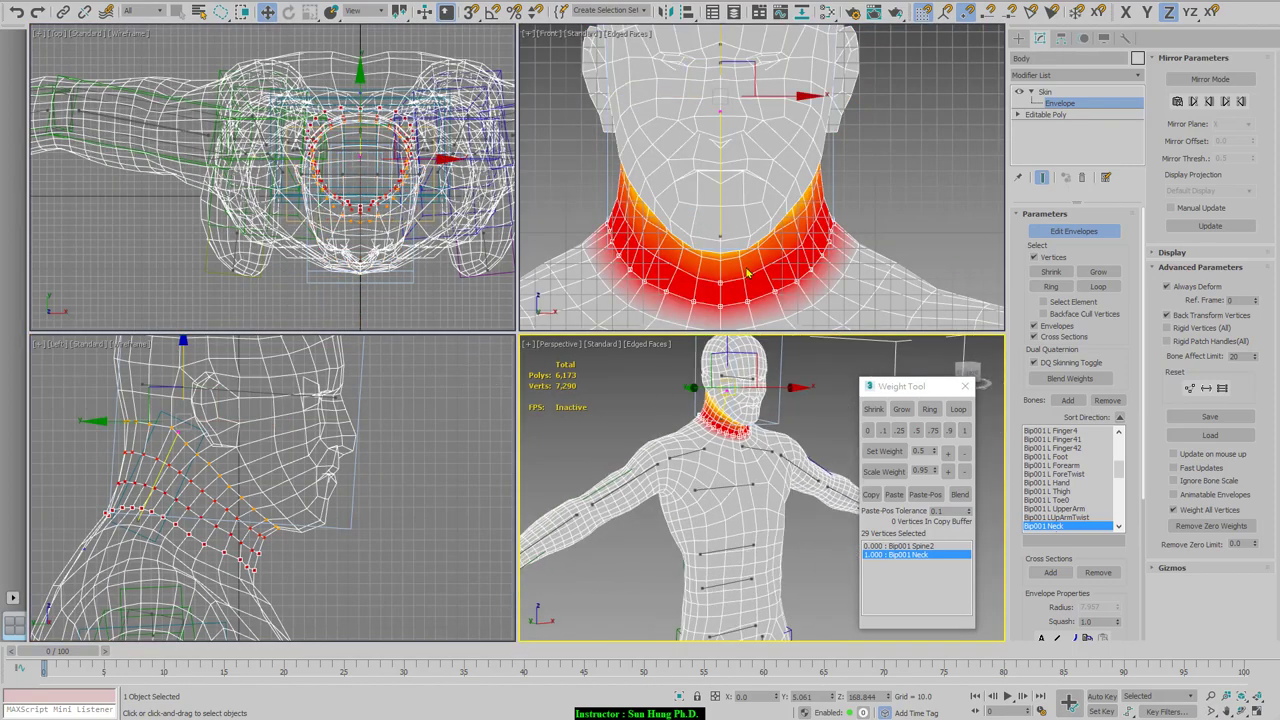
pyautogui.scroll(-4, 853, 300)
pyautogui.moveTo(770, 254); pyautogui.dragTo(800, 190, button='middle')
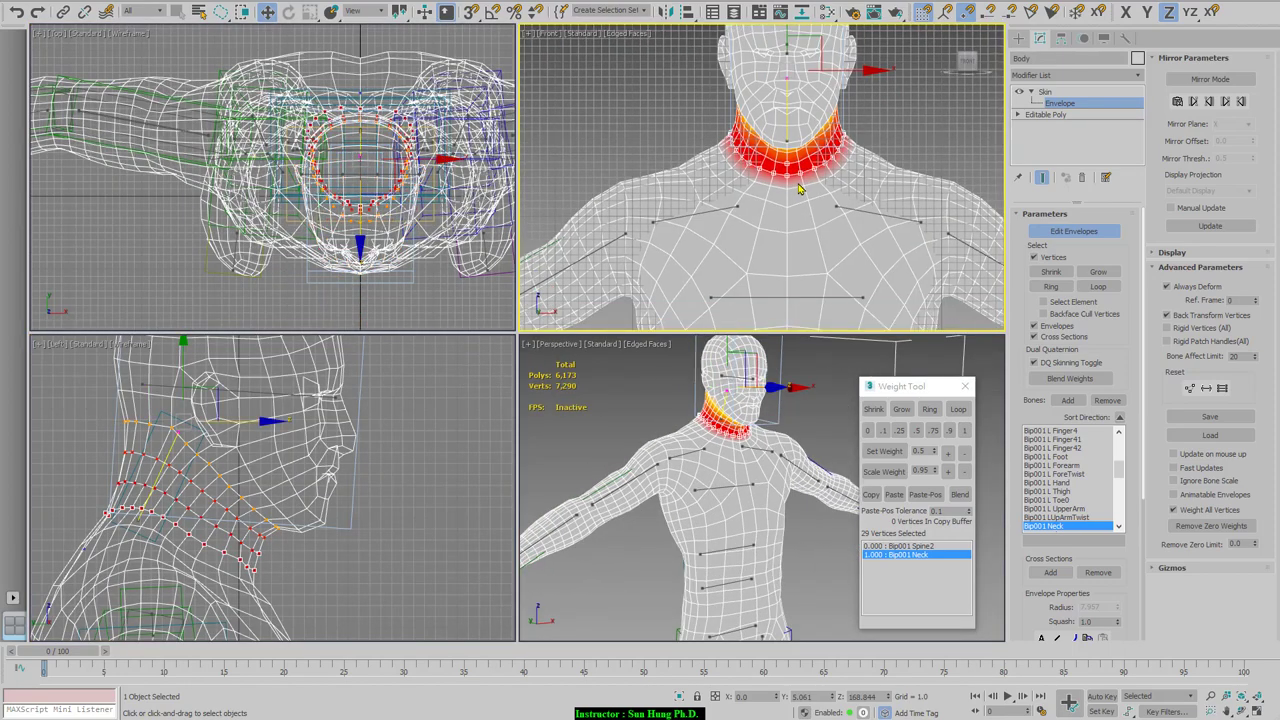
pyautogui.scroll(2, 800, 190)
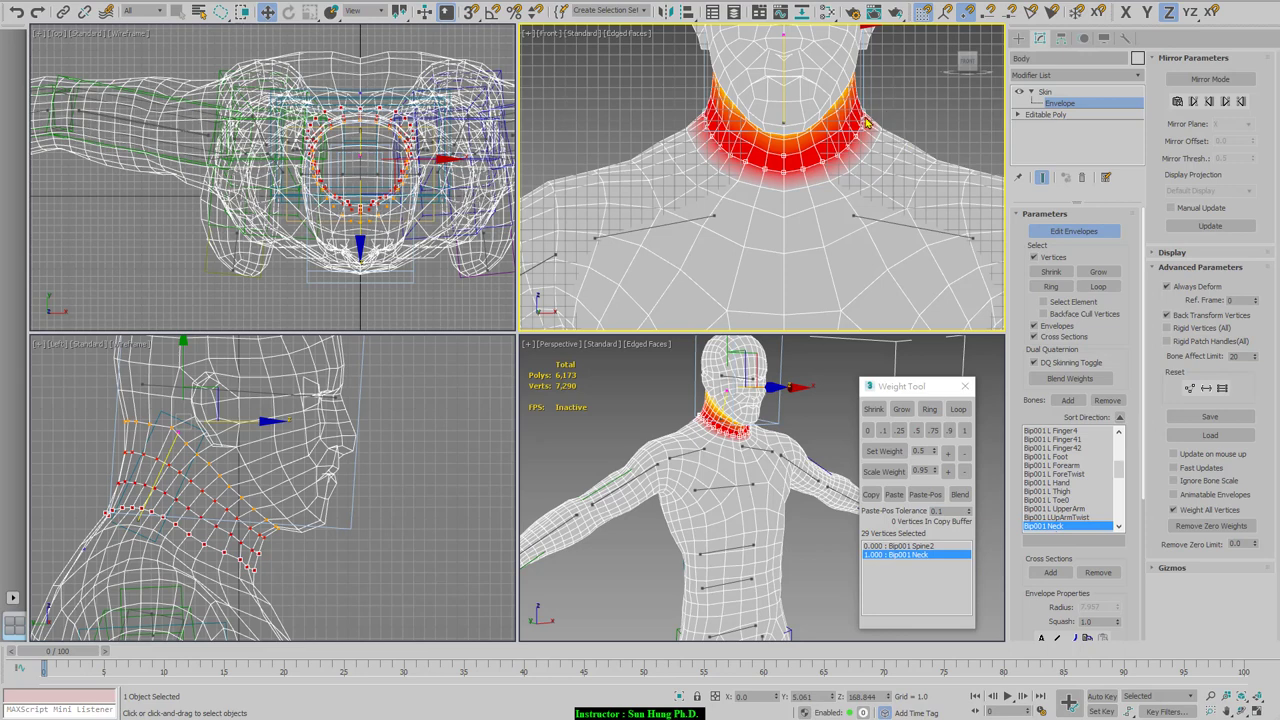
pyautogui.click(795, 157)
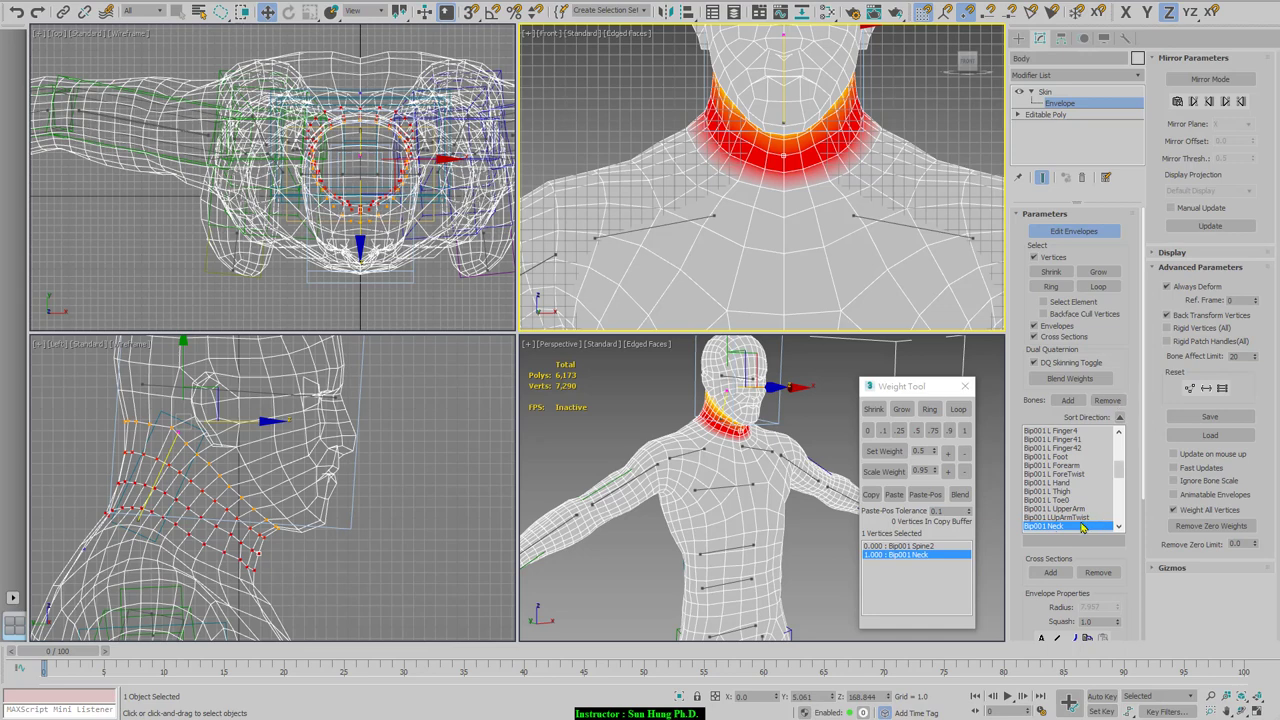
pyautogui.click(1236, 527)
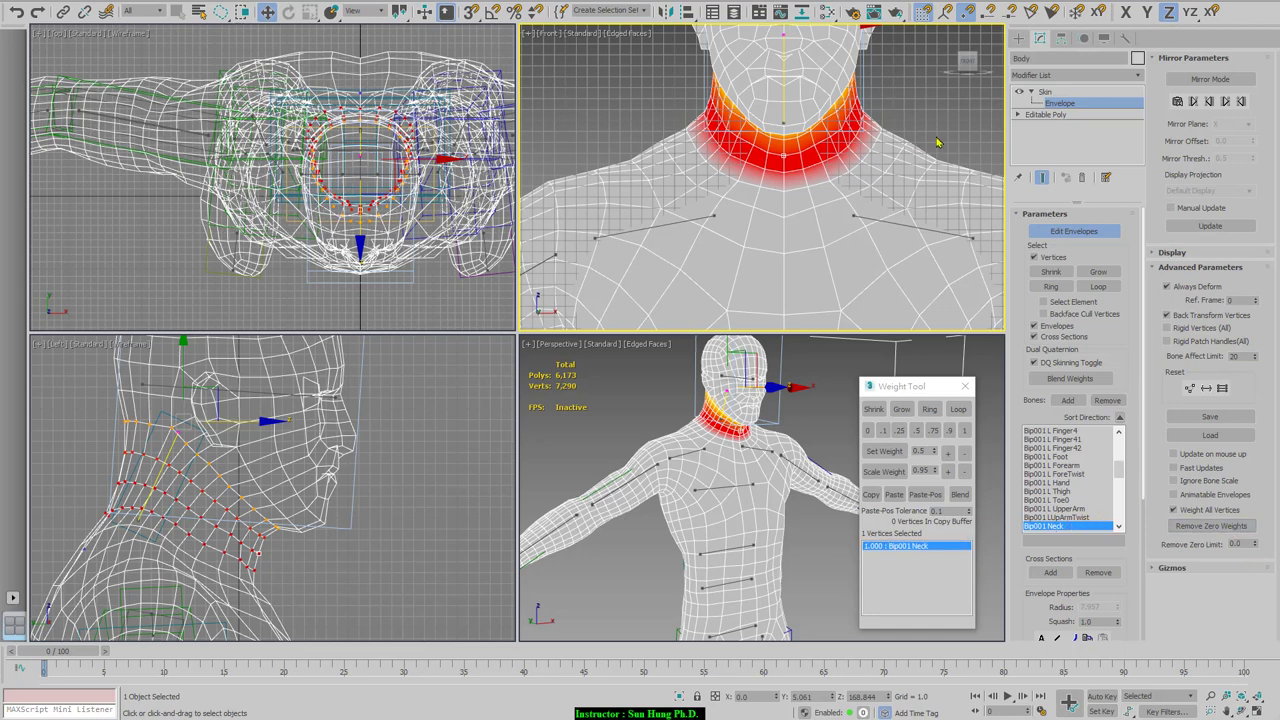
# Select the lowest weighted neck vertex loop and set its Bip001 Spine2 weight to 0.9
pyautogui.click(1072, 236)
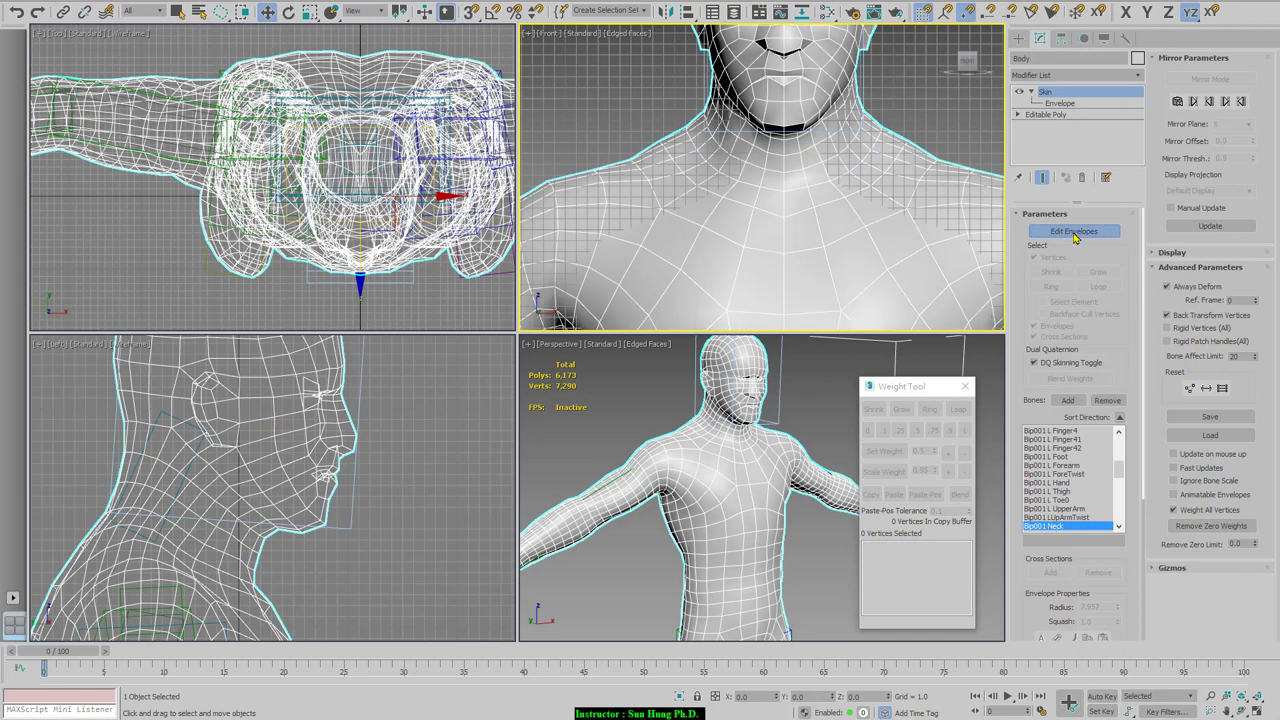
pyautogui.click(1074, 234)
pyautogui.click(803, 169)
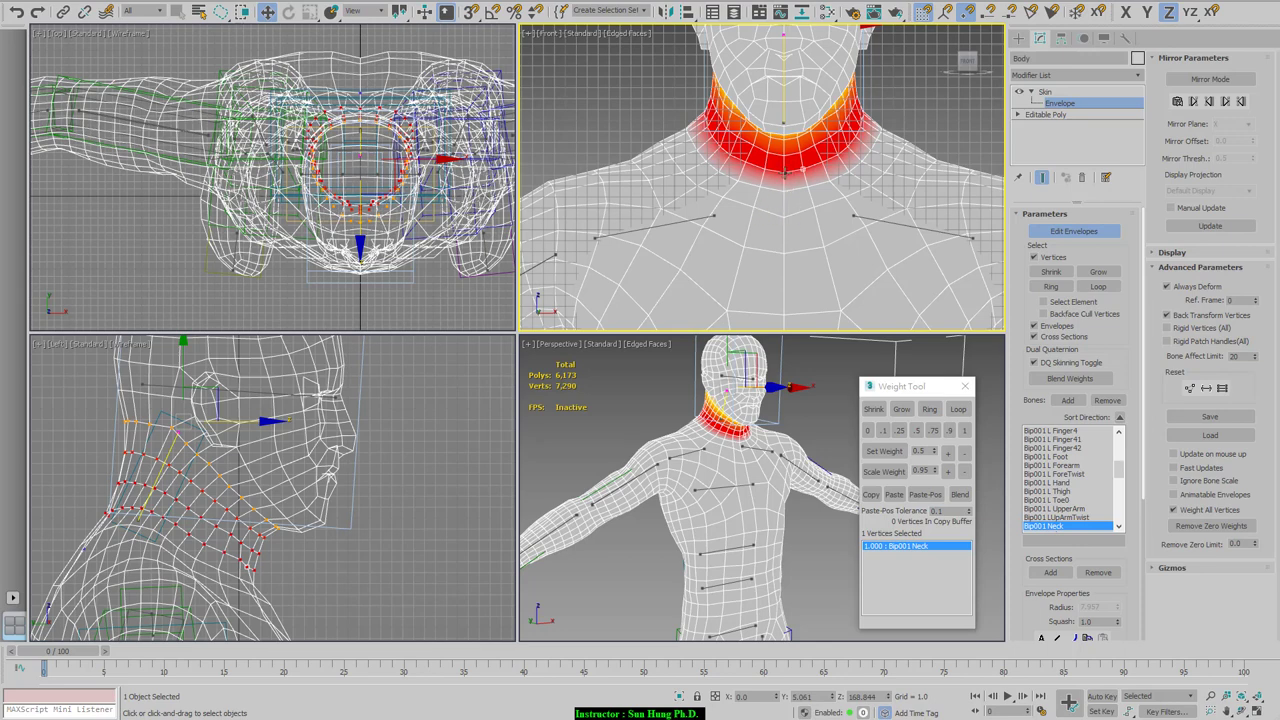
pyautogui.keyDown('ctrl'); pyautogui.click(785, 173); pyautogui.keyUp('ctrl')
pyautogui.click(958, 409)
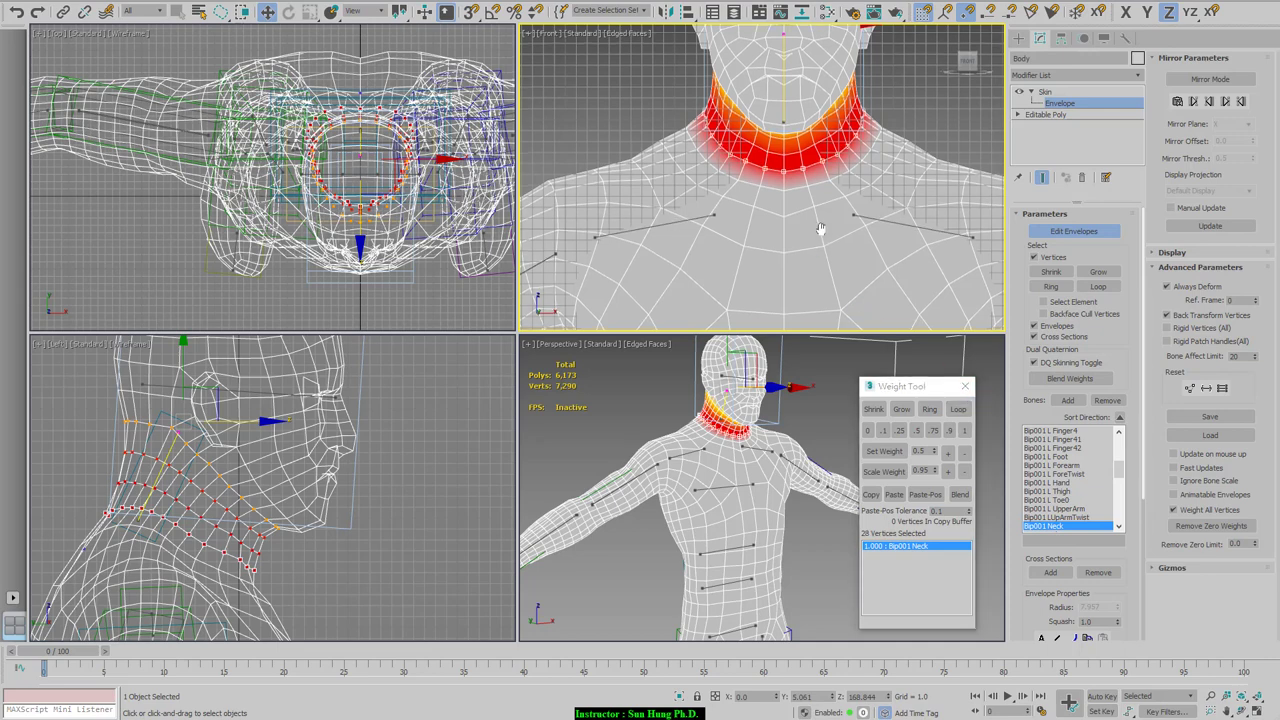
pyautogui.moveTo(820, 229); pyautogui.dragTo(811, 152, button='middle')
pyautogui.click(794, 266)
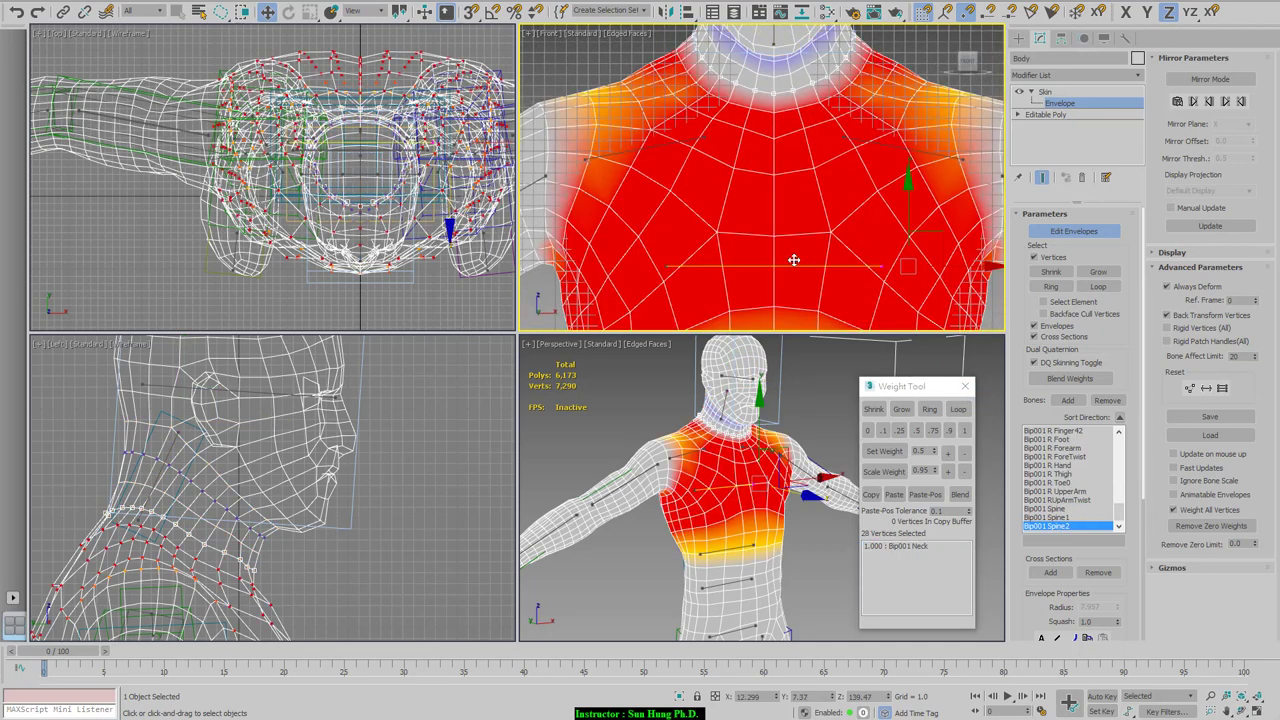
pyautogui.click(948, 430)
# Select the Bip001 L Clavicle envelope and set its weight to 1 on the vertices between the neck and the left shoulder
pyautogui.moveTo(766, 173); pyautogui.dragTo(760, 258, button='middle')
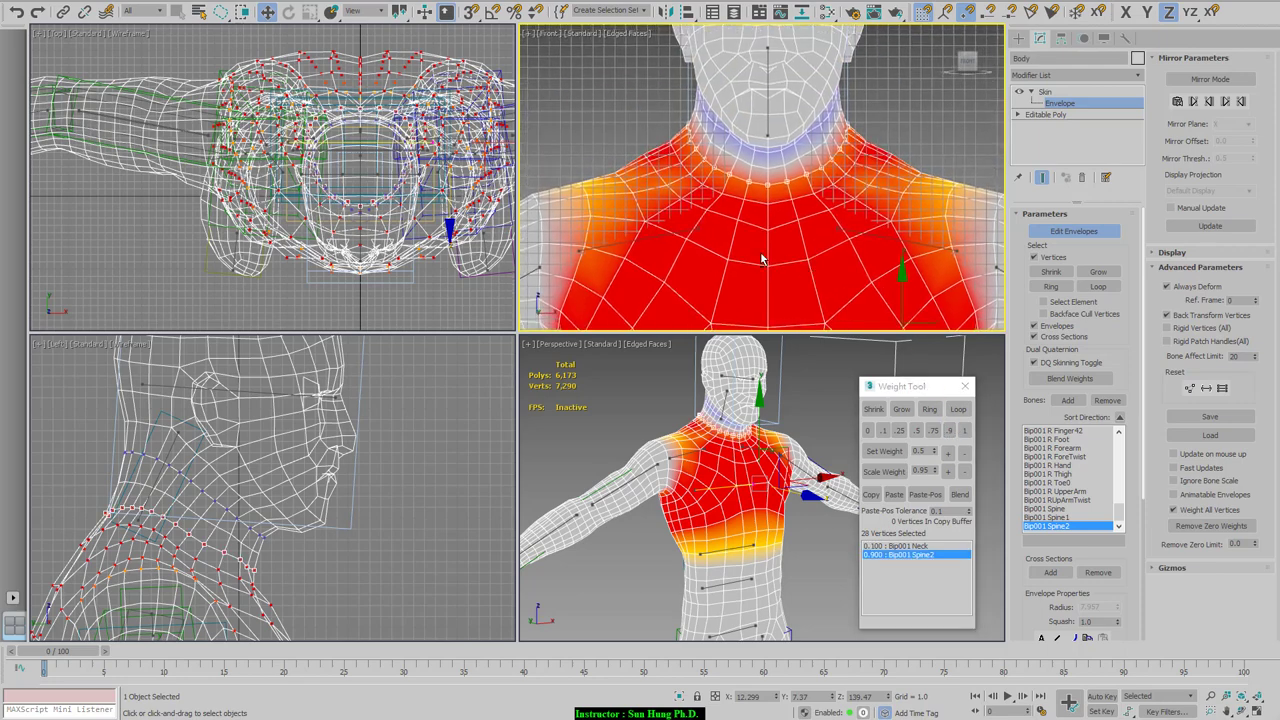
pyautogui.scroll(-5, 760, 258)
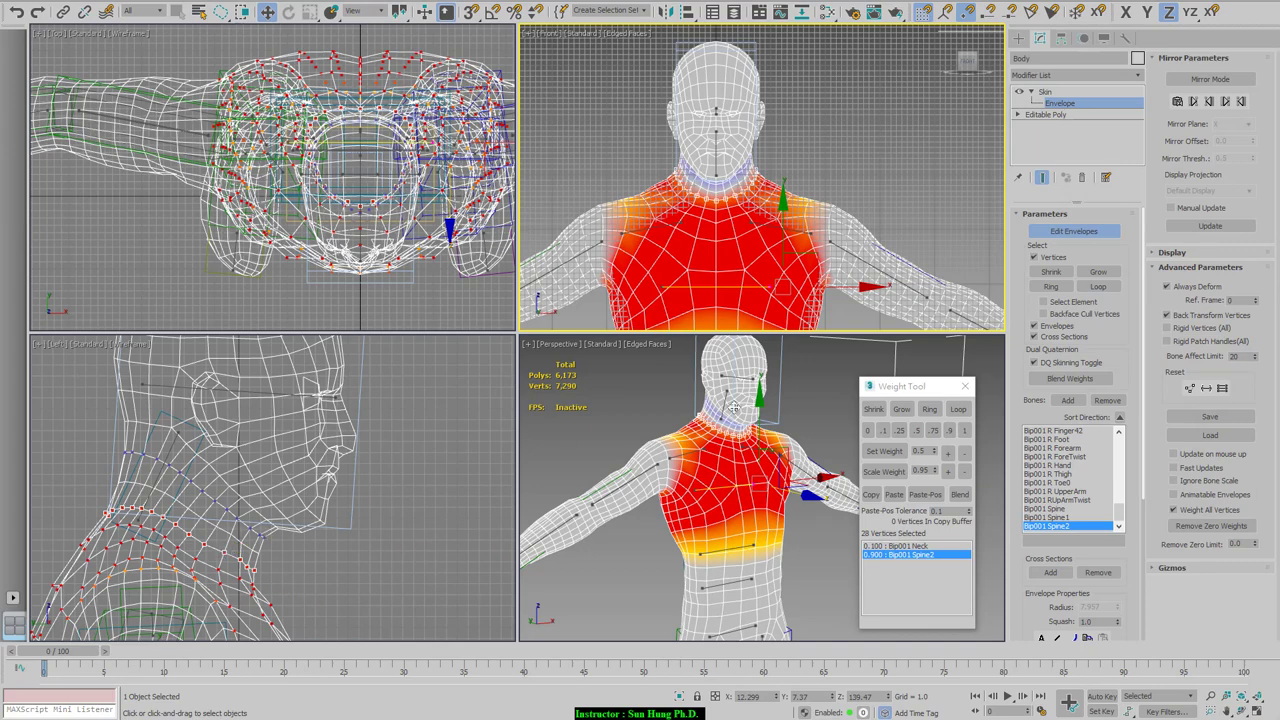
pyautogui.scroll(4, 700, 423)
pyautogui.scroll(4, 765, 272)
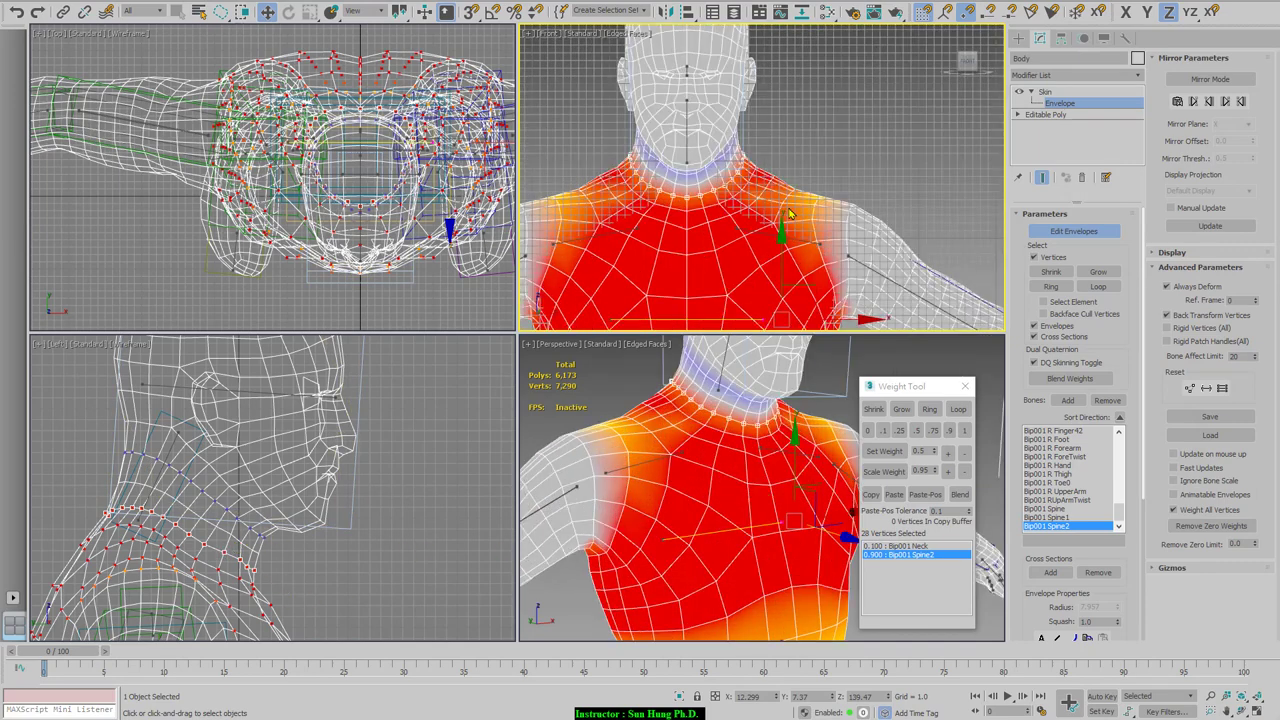
pyautogui.click(797, 254)
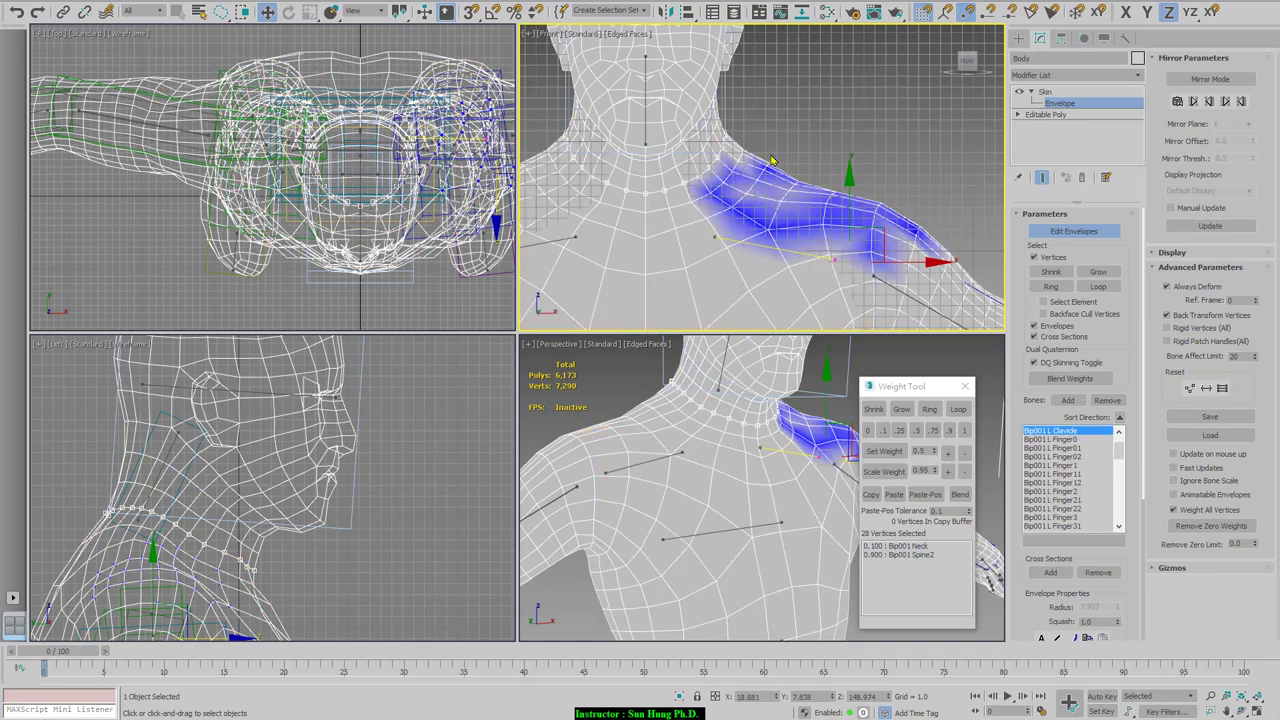
pyautogui.moveTo(765, 155)
pyautogui.mouseDown()
pyautogui.moveTo(745, 200)
pyautogui.moveTo(803, 215)
pyautogui.moveTo(859, 196)
pyautogui.moveTo(855, 185)
pyautogui.mouseUp()
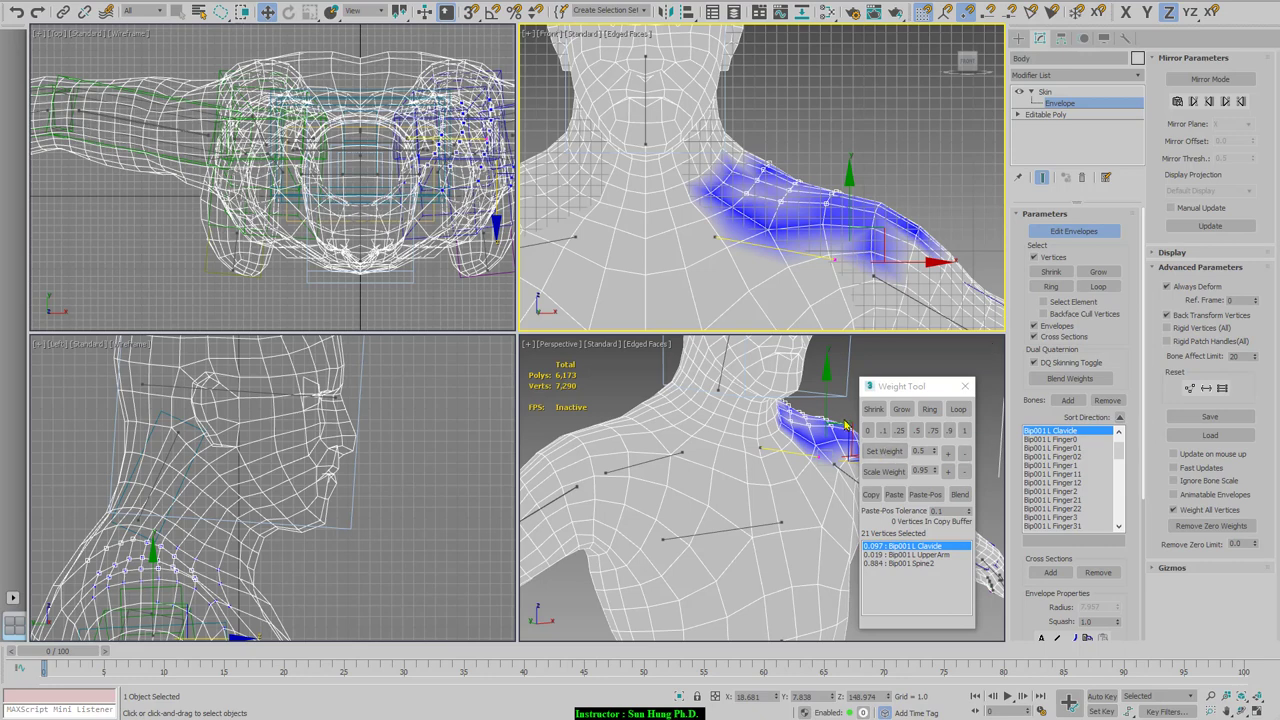
pyautogui.moveTo(876, 277); pyautogui.dragTo(848, 232, button='middle')
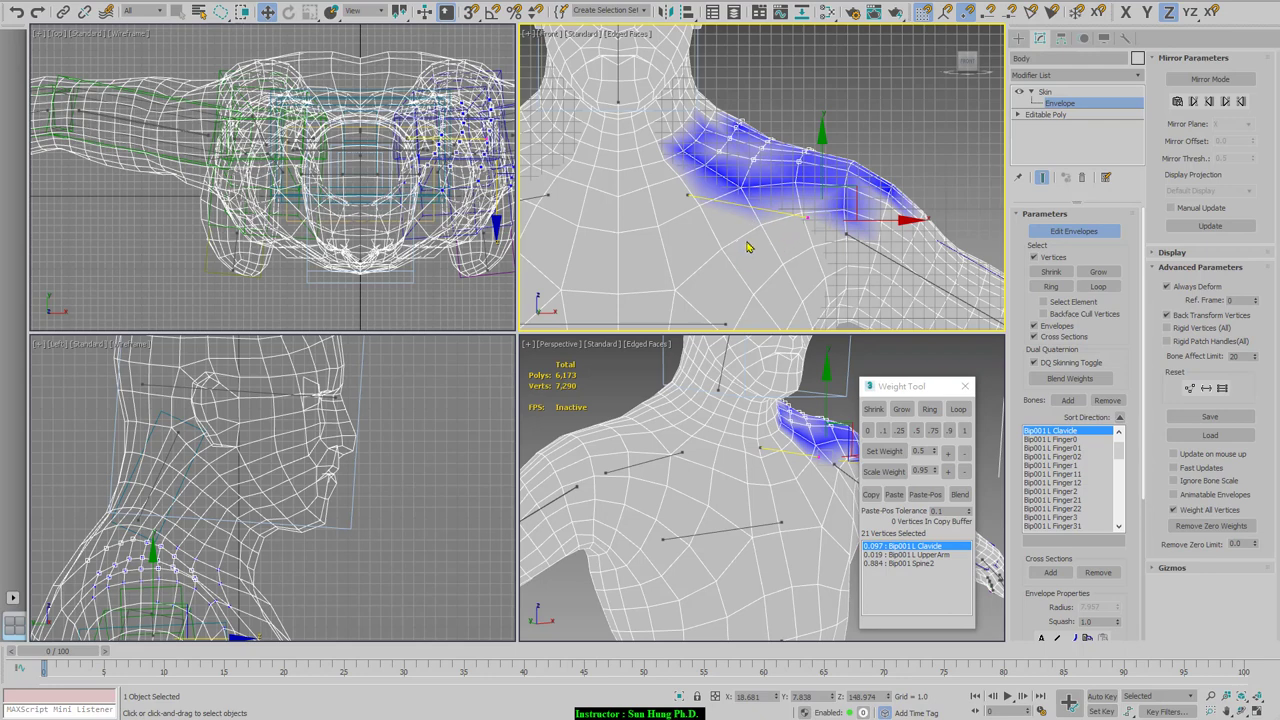
pyautogui.click(706, 106)
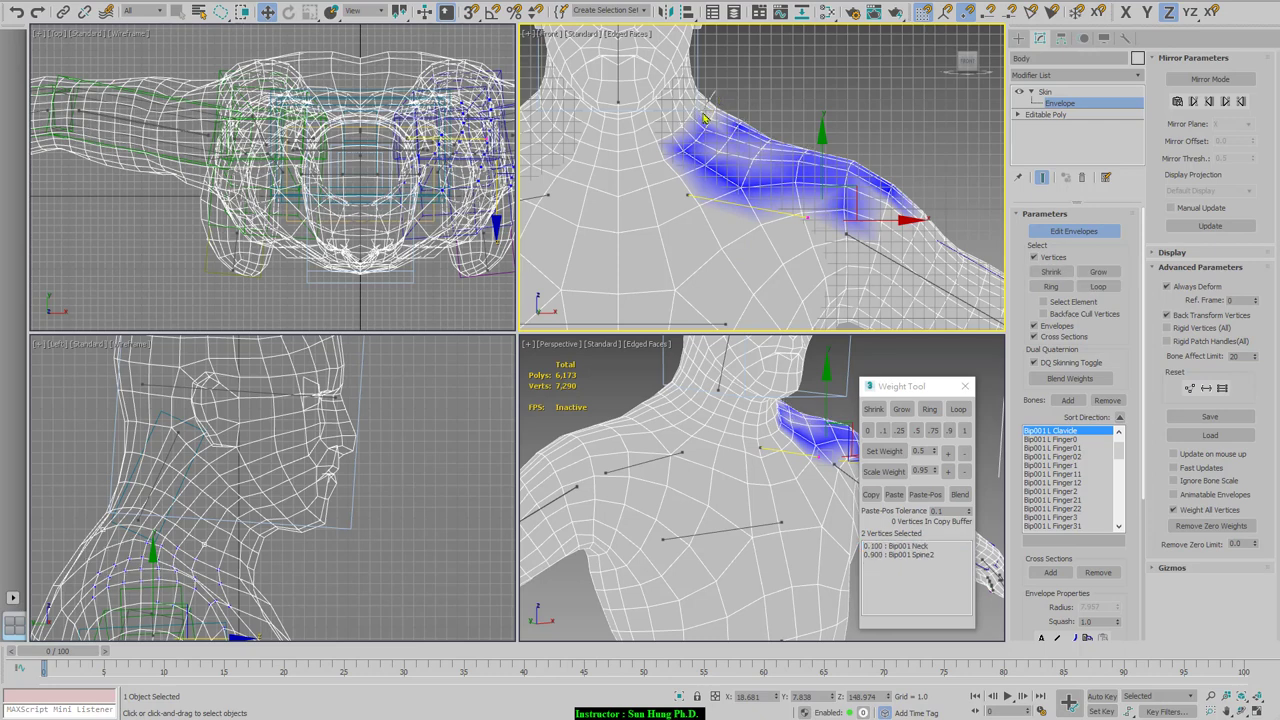
pyautogui.moveTo(675, 150)
pyautogui.mouseDown()
pyautogui.moveTo(661, 162)
pyautogui.moveTo(699, 194)
pyautogui.moveTo(817, 208)
pyautogui.moveTo(843, 138)
pyautogui.mouseUp()
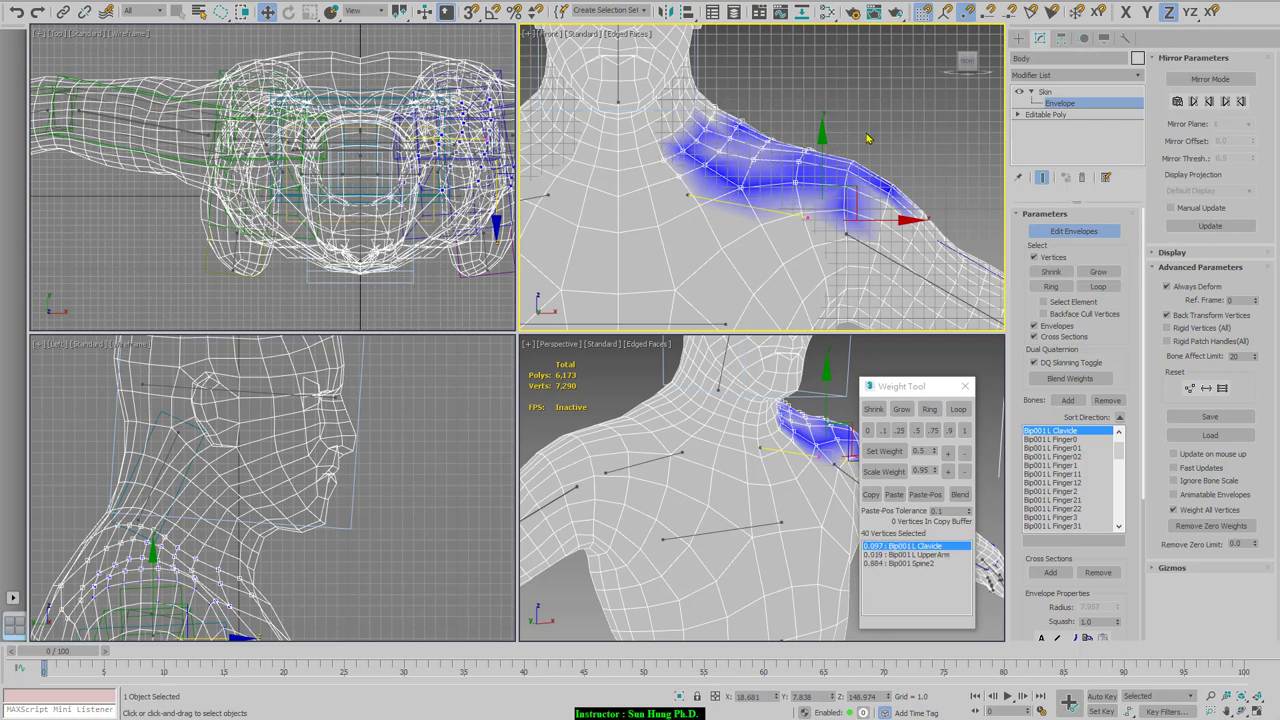
pyautogui.click(965, 430)
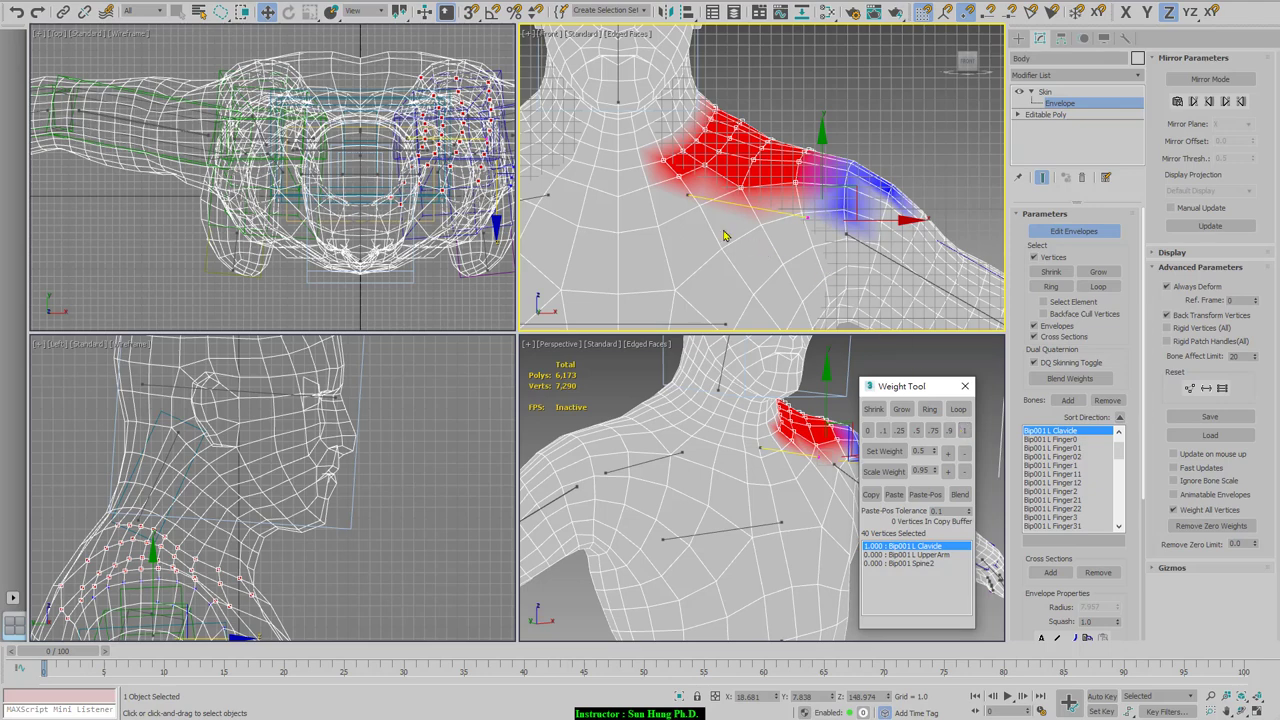
# Select the Bip001 Spine2 envelope and set its weight to 0.75 on the chest vertices along the left clavicle bone
pyautogui.moveTo(682, 261); pyautogui.dragTo(683, 241, button='middle')
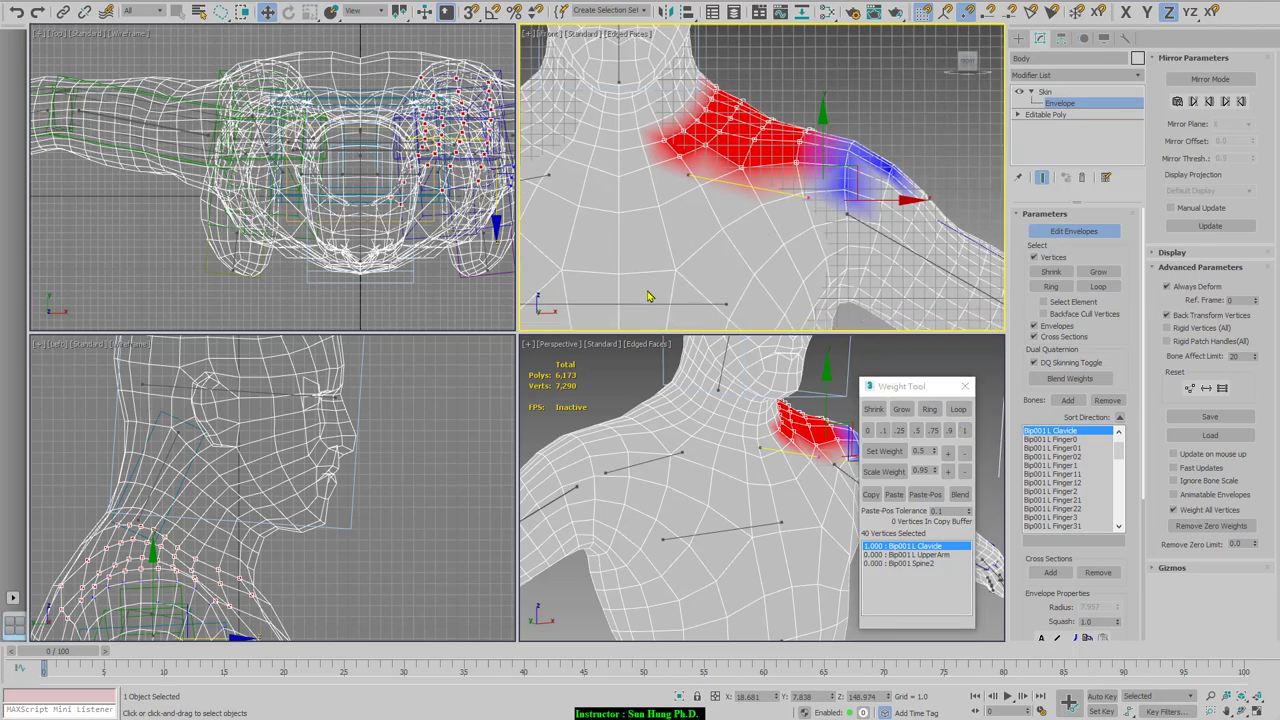
pyautogui.click(645, 302)
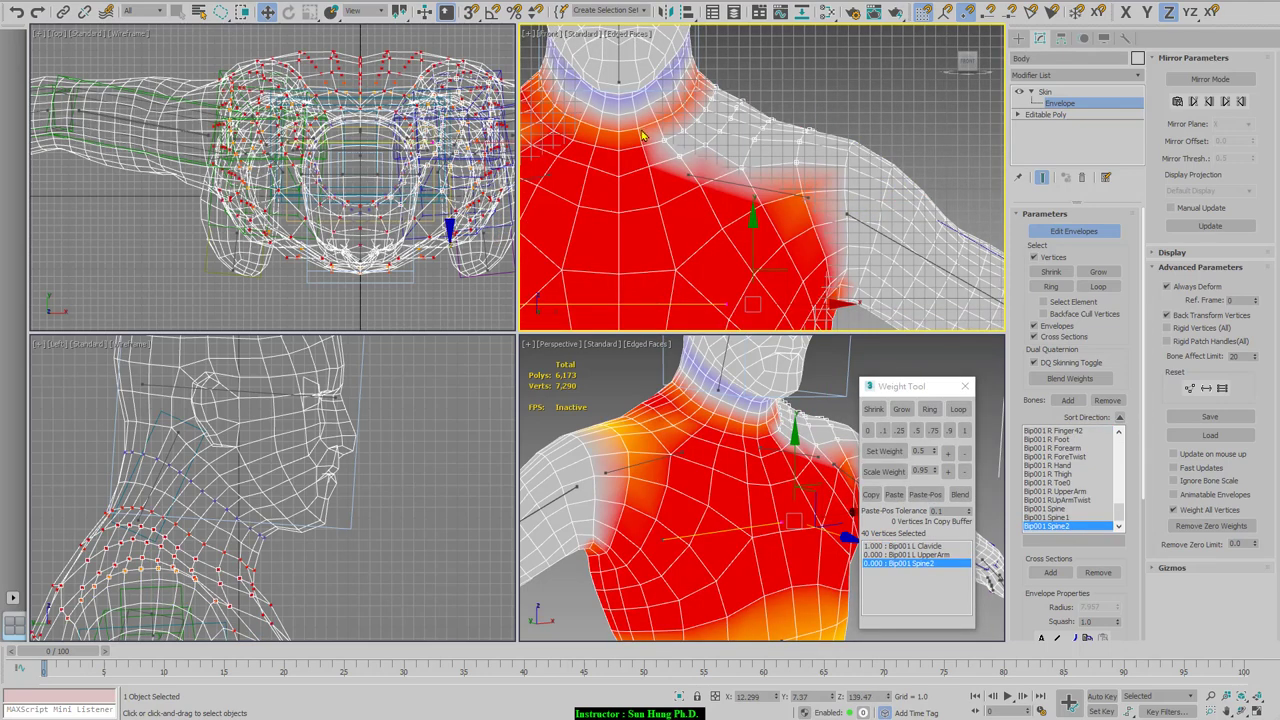
pyautogui.moveTo(656, 138)
pyautogui.mouseDown()
pyautogui.moveTo(812, 164)
pyautogui.moveTo(816, 218)
pyautogui.moveTo(729, 240)
pyautogui.moveTo(660, 198)
pyautogui.mouseUp()
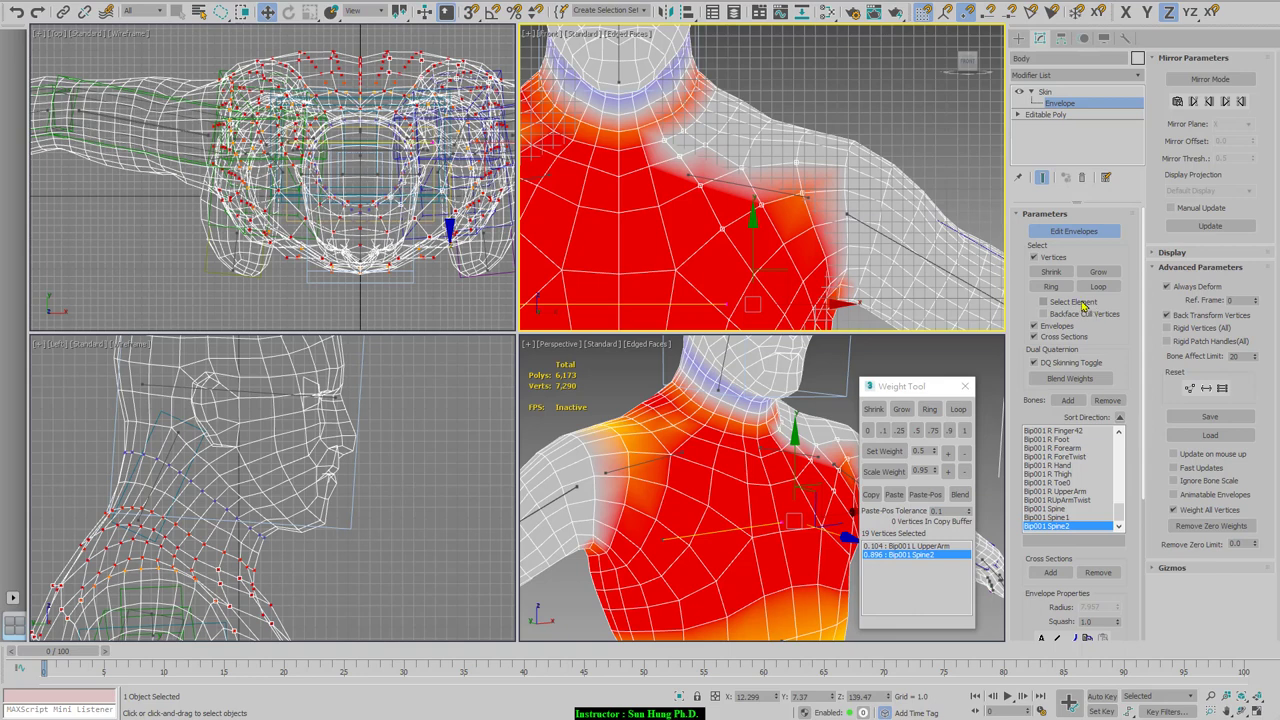
pyautogui.click(932, 436)
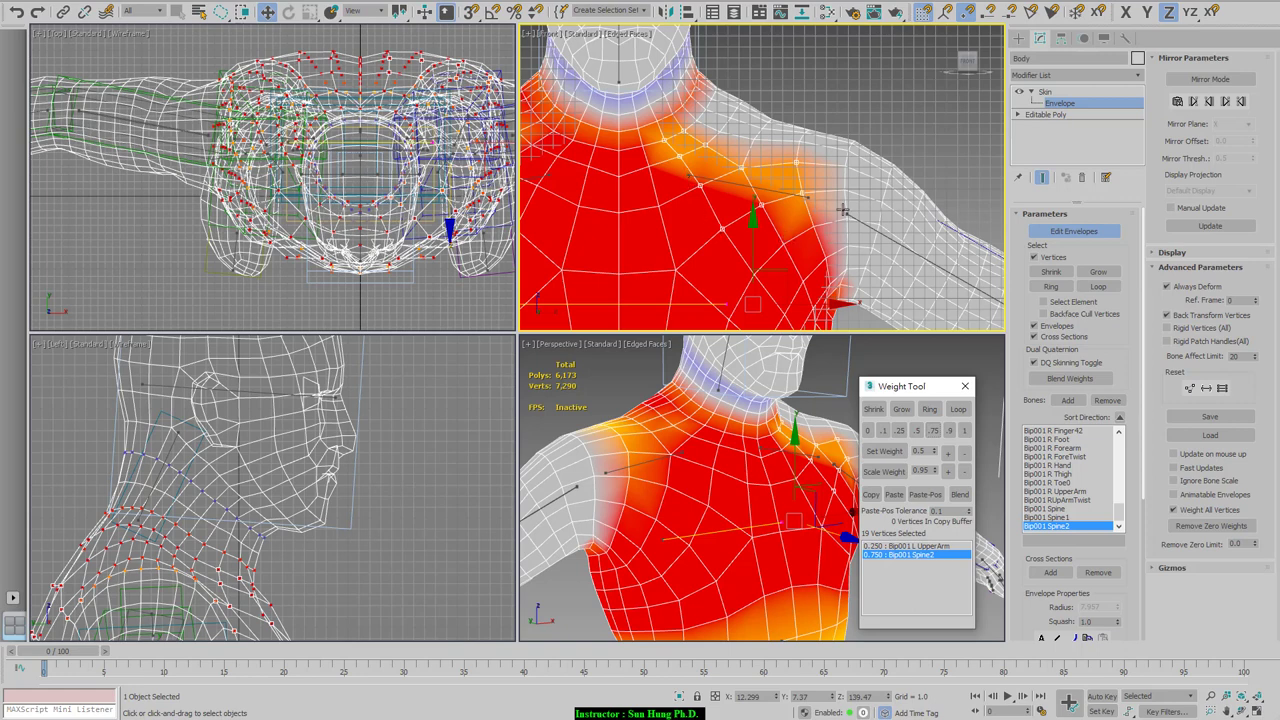
# Set the Bip001 Spine2 weight to 1 on two upper-chest vertices at the inner end of the left clavicle
pyautogui.click(665, 169)
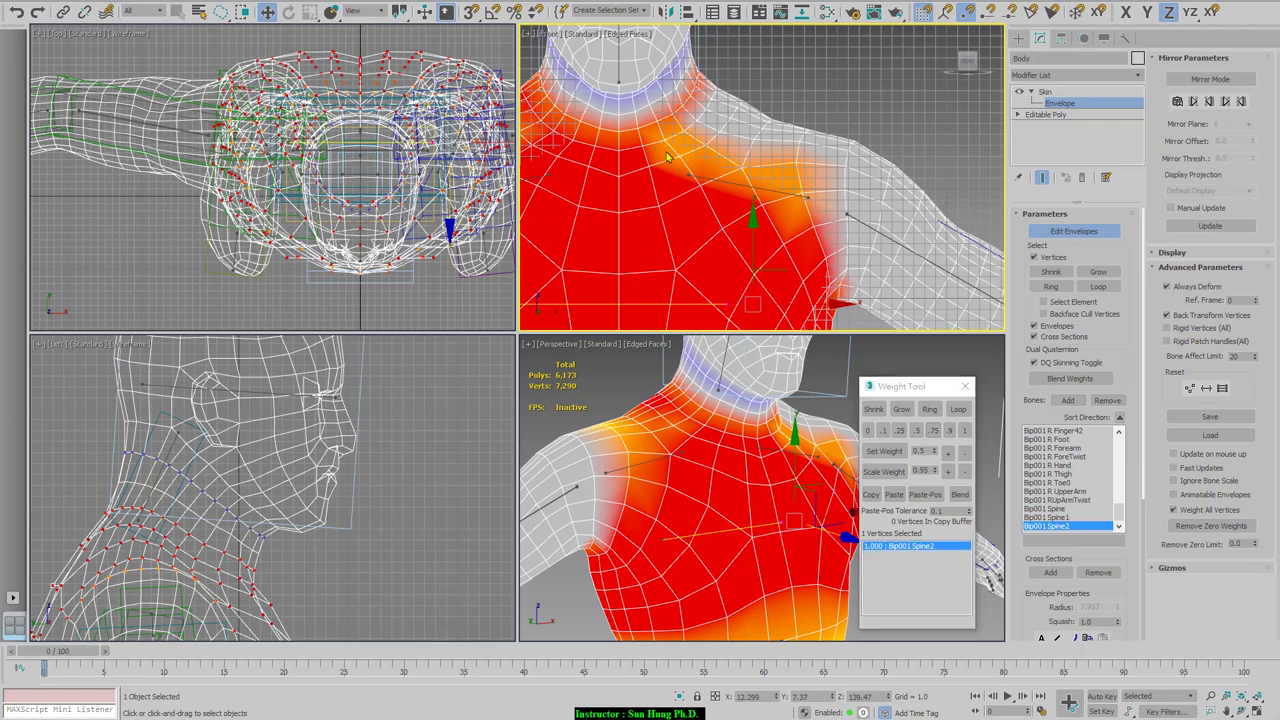
pyautogui.keyDown('ctrl'); pyautogui.click(665, 137); pyautogui.keyUp('ctrl')
pyautogui.click(965, 431)
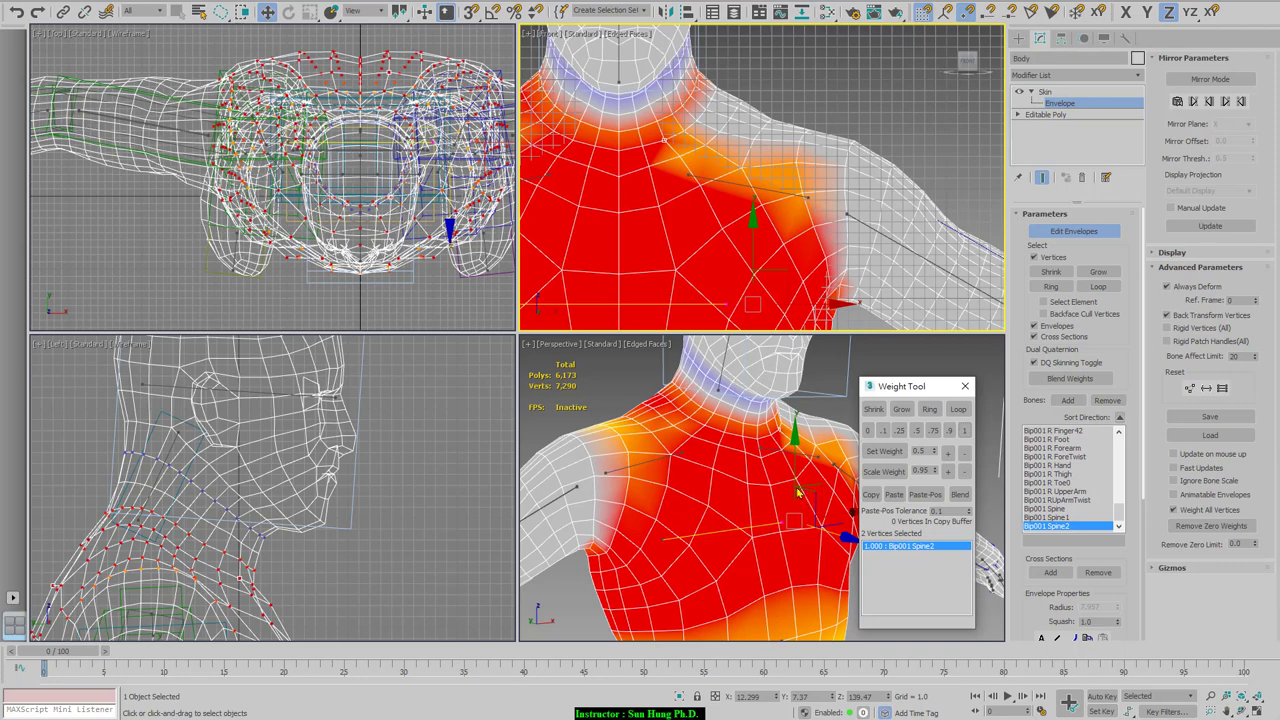
# Select two vertices beside the base of the neck on the left shoulder and set their Bip001 Spine2 weight to 0.5
pyautogui.scroll(-4, 781, 489)
pyautogui.moveTo(760, 481); pyautogui.dragTo(623, 500, button='middle')
pyautogui.scroll(5, 624, 500)
pyautogui.keyDown('alt'); pyautogui.moveTo(791, 507); pyautogui.dragTo(940, 464, button='middle'); pyautogui.keyUp('alt')
pyautogui.click(753, 486)
pyautogui.moveTo(749, 155); pyautogui.dragTo(767, 234, button='middle')
pyautogui.scroll(2, 738, 219)
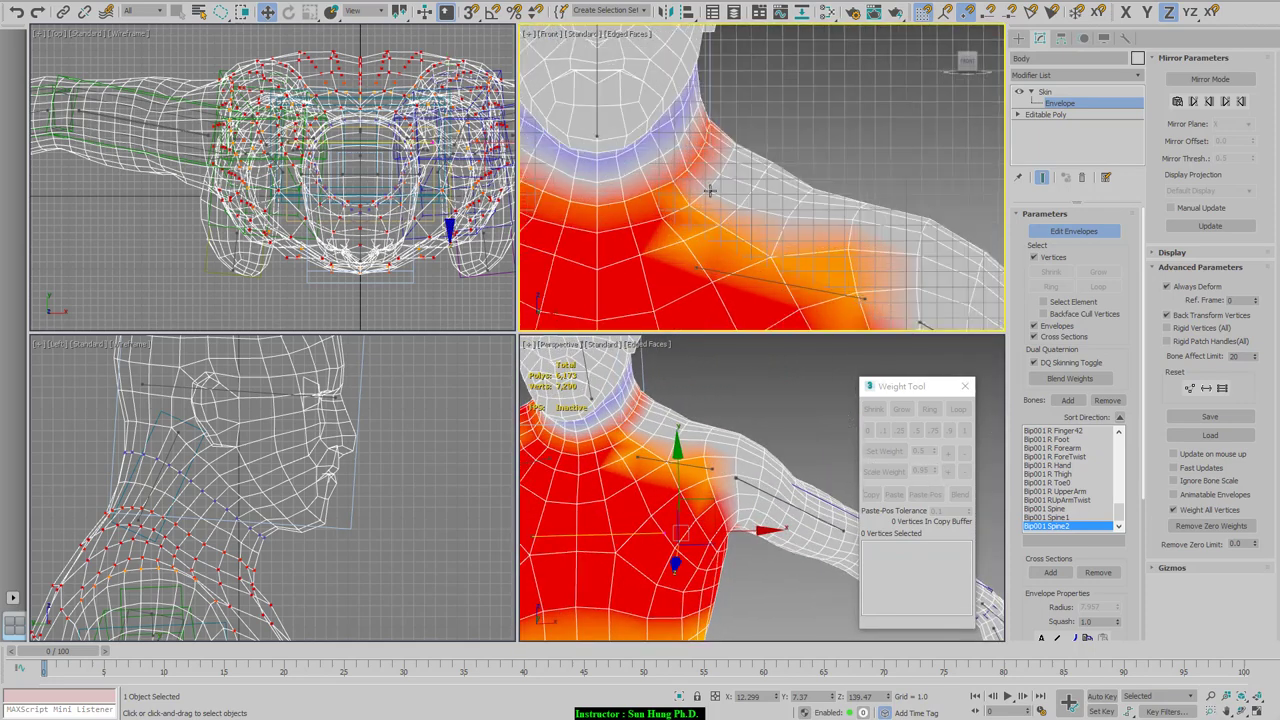
pyautogui.click(710, 190)
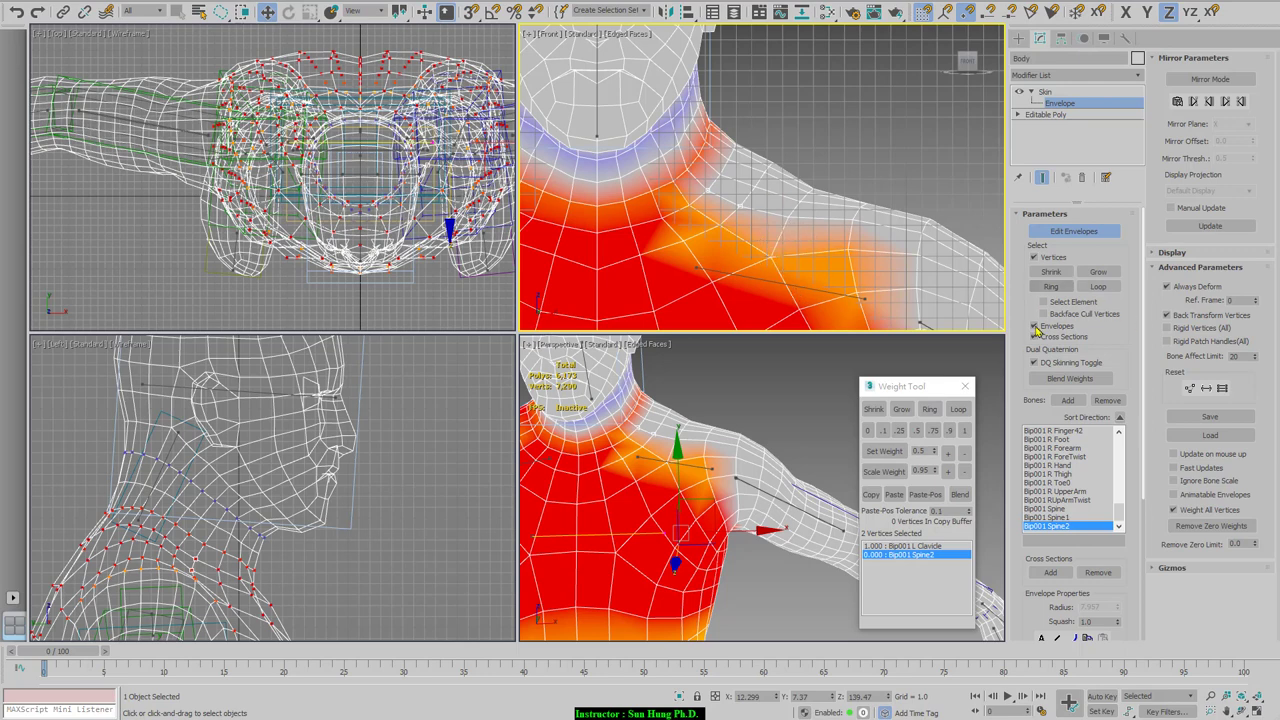
pyautogui.click(918, 432)
# Select two vertices on the back of the left shoulder near the neck and set their Bip001 Spine2 weight to 0.5
pyautogui.moveTo(790, 241); pyautogui.dragTo(735, 222, button='middle')
pyautogui.scroll(-2, 733, 235)
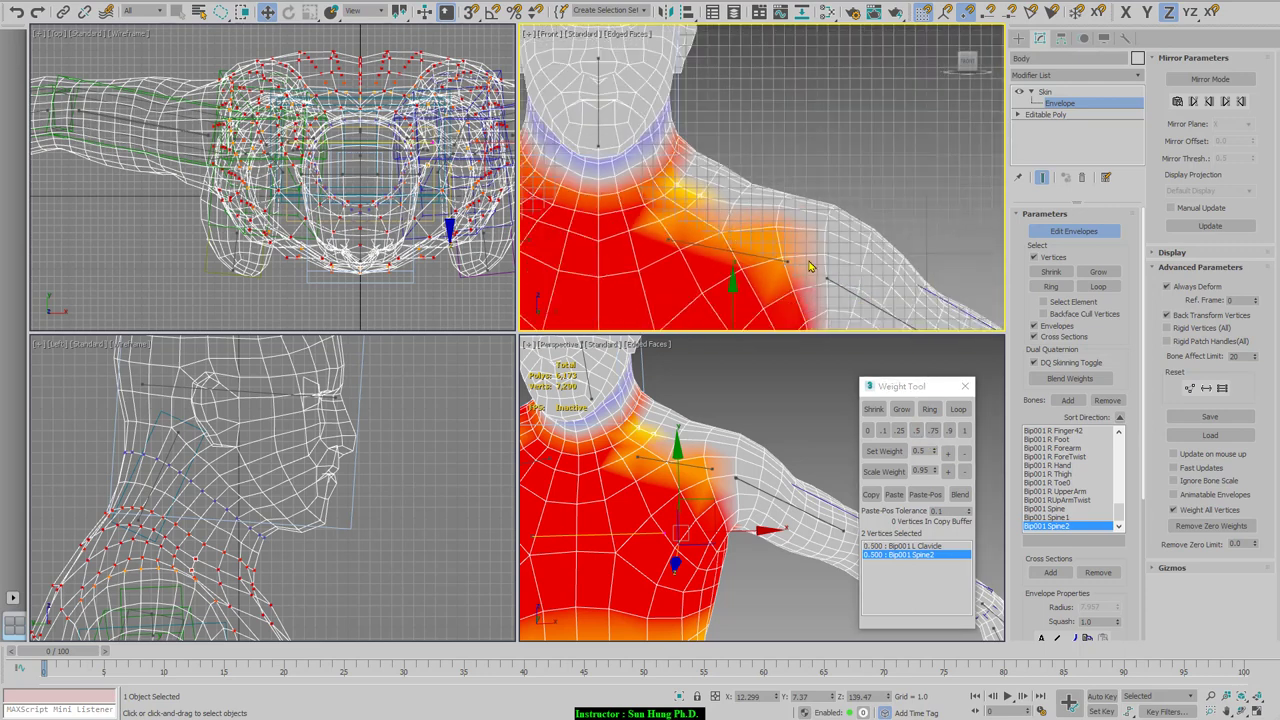
pyautogui.moveTo(811, 270); pyautogui.dragTo(773, 209, button='middle')
pyautogui.scroll(1, 818, 236)
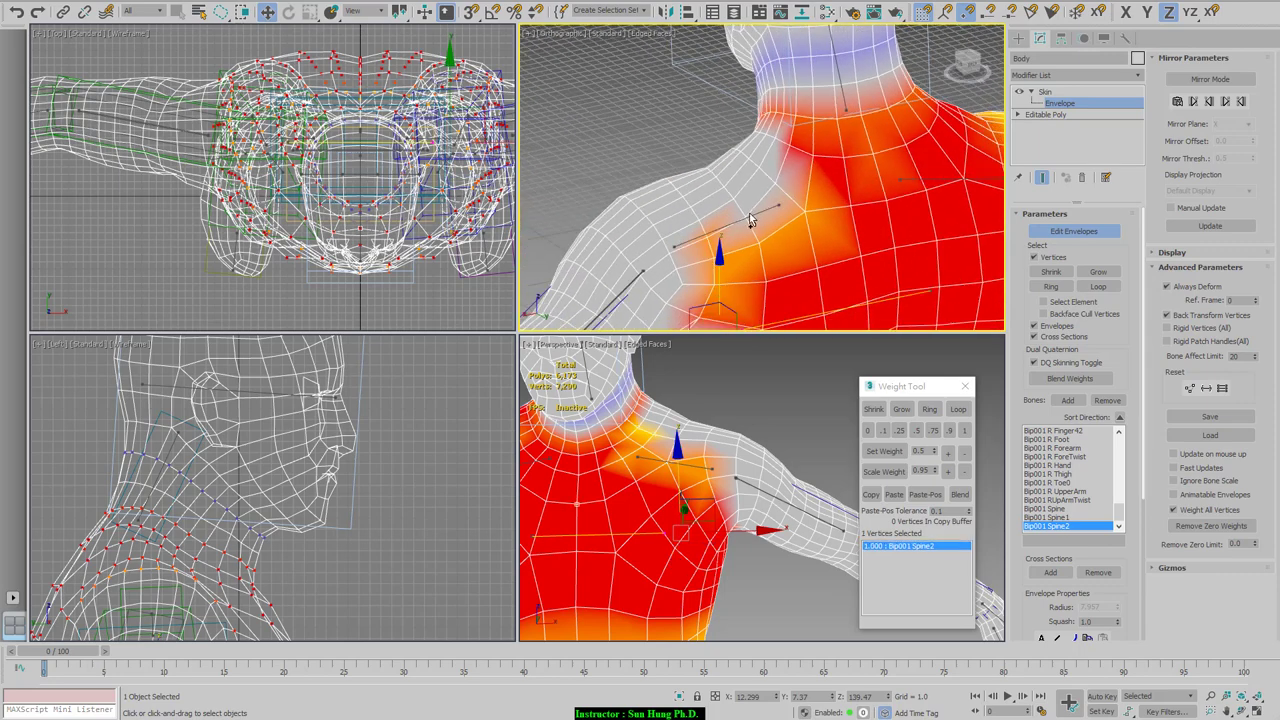
pyautogui.click(748, 217)
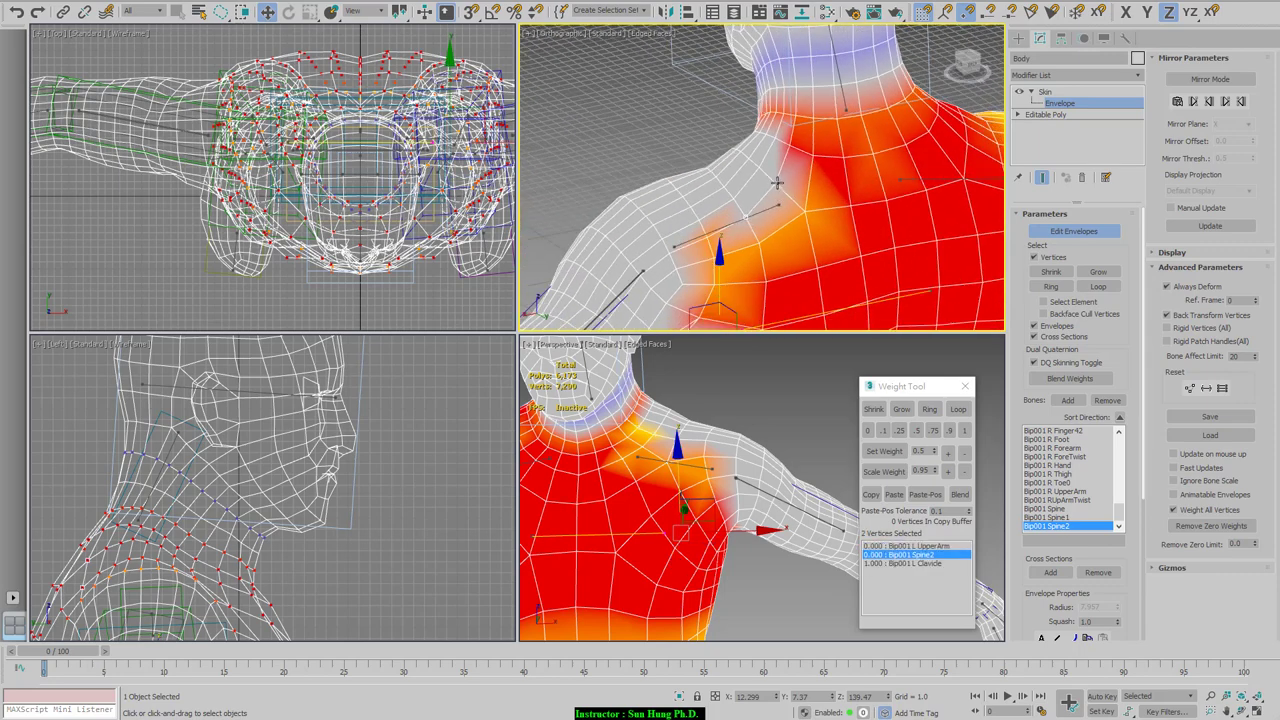
pyautogui.keyDown('ctrl'); pyautogui.click(776, 183); pyautogui.keyUp('ctrl')
pyautogui.click(916, 430)
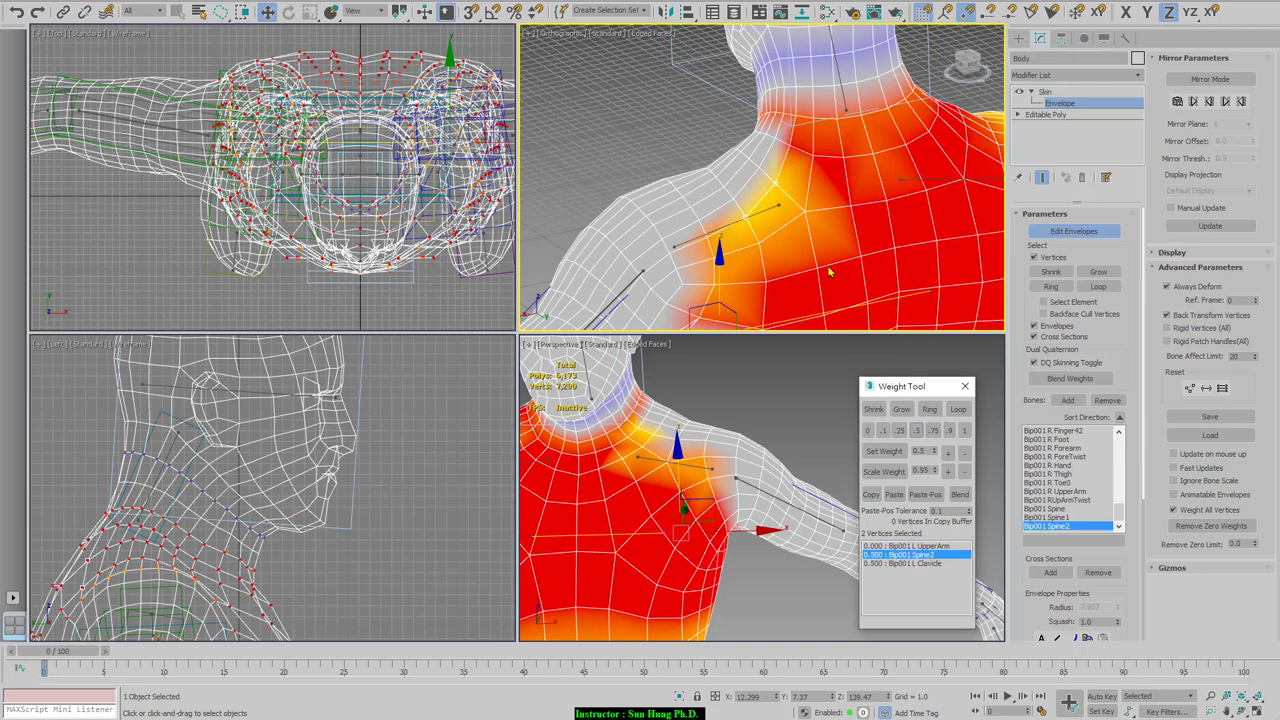
# Try Bip001 L Clavicle weights from 1 down to 0.25 on one upper-chest vertex near the inner clavicle end
pyautogui.moveTo(799, 235); pyautogui.dragTo(857, 227, button='middle')
pyautogui.click(845, 145)
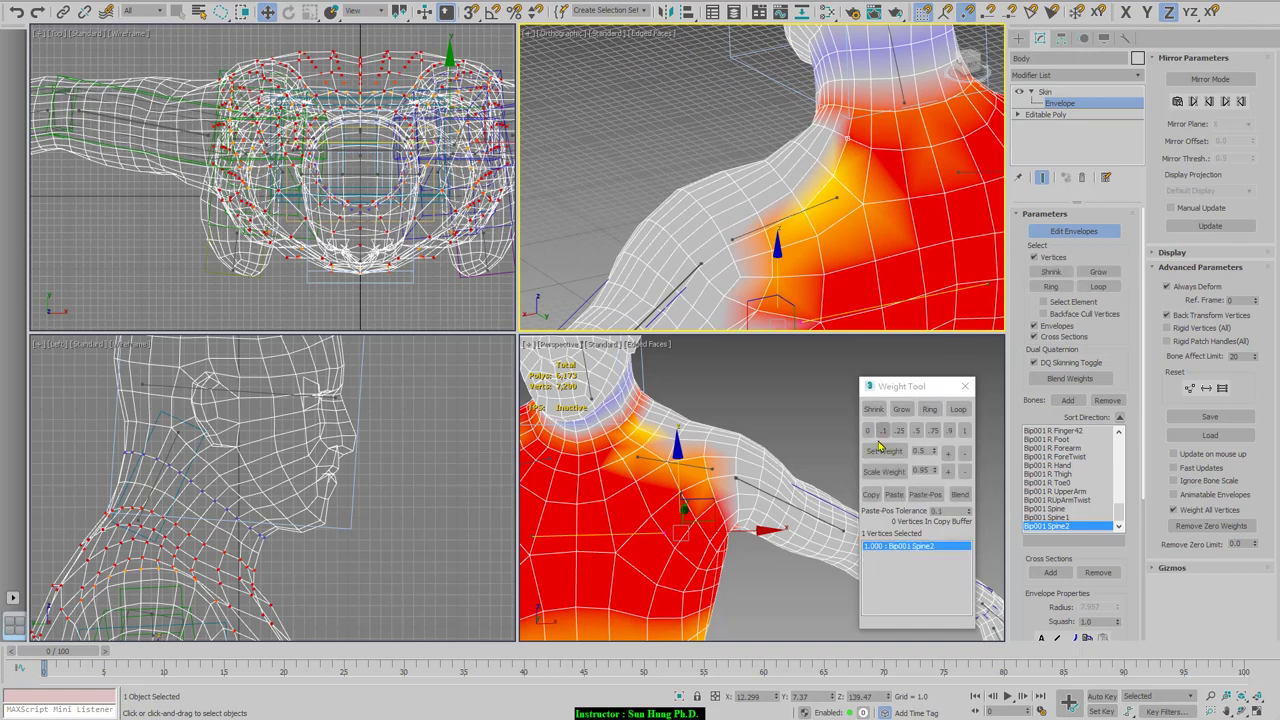
pyautogui.click(823, 201)
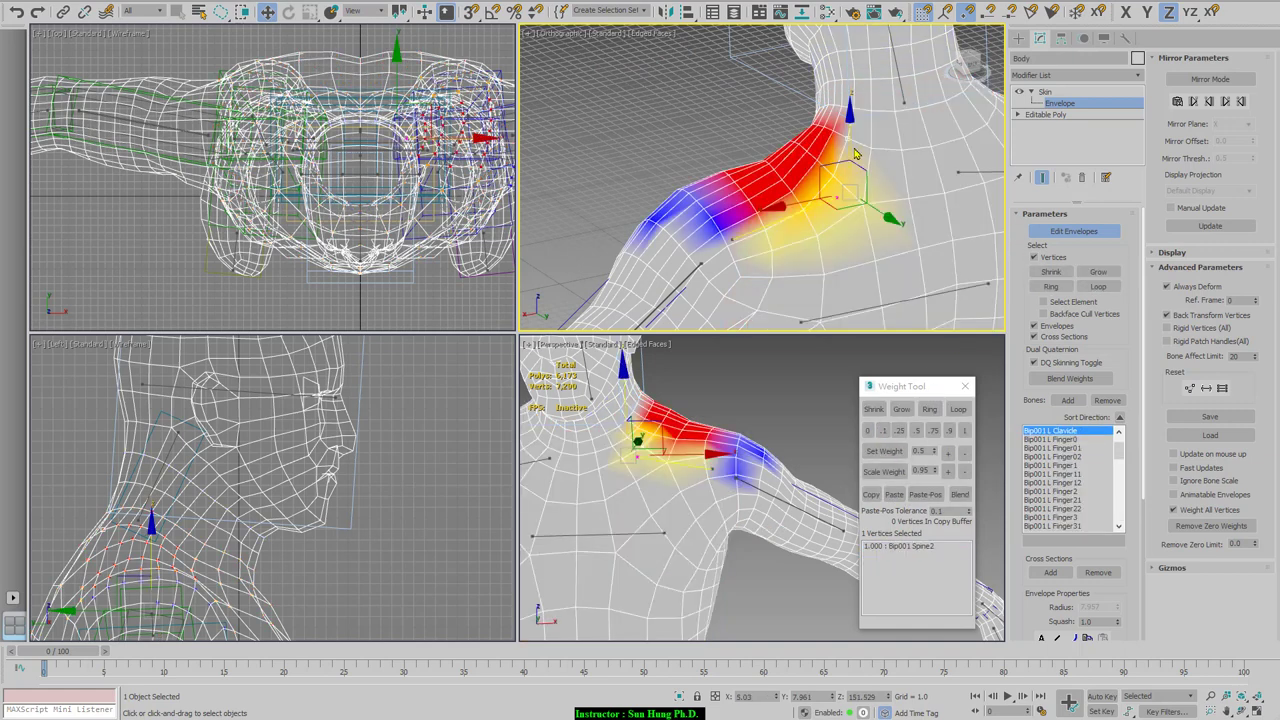
pyautogui.click(963, 431)
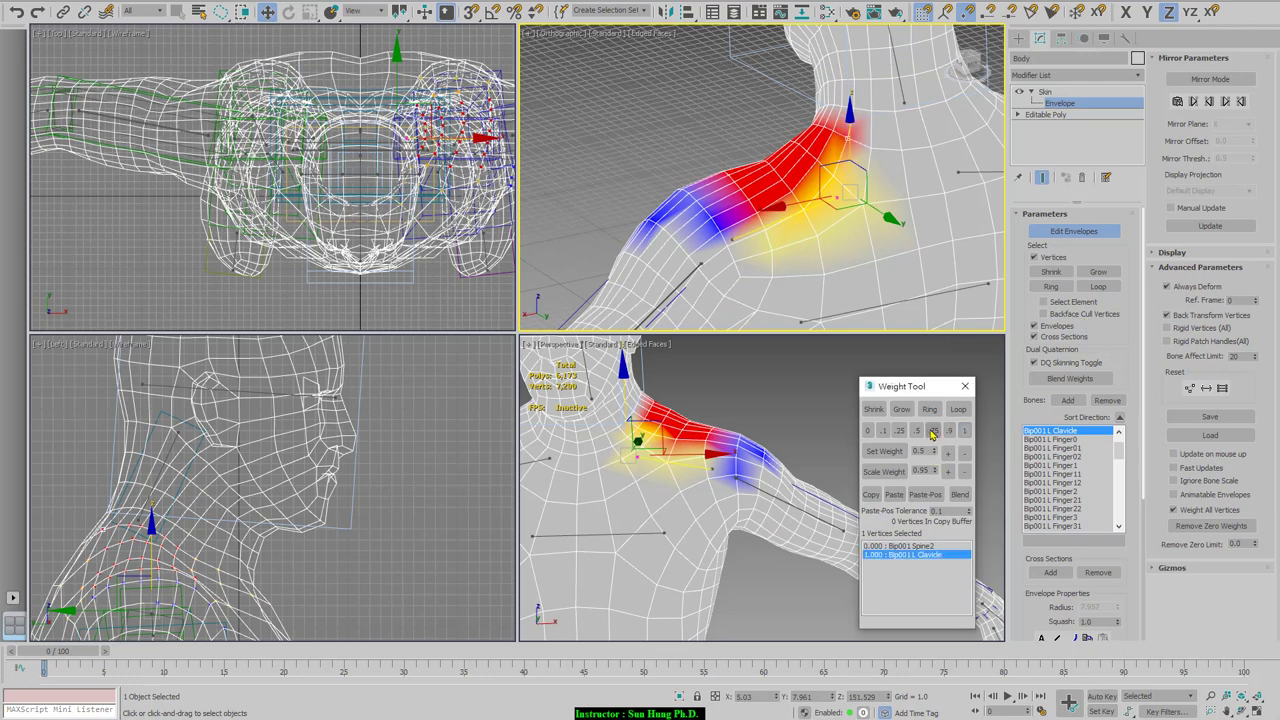
pyautogui.click(932, 431)
pyautogui.click(915, 434)
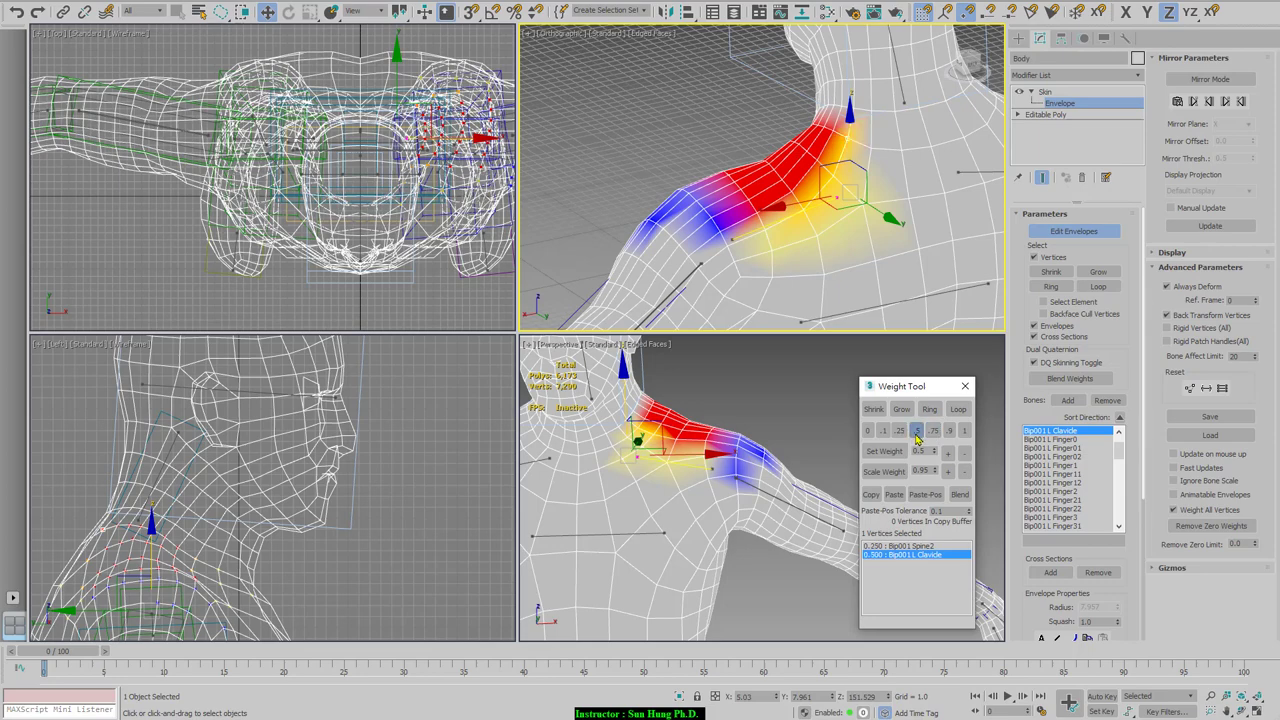
pyautogui.keyDown('alt'); pyautogui.moveTo(790, 225); pyautogui.dragTo(745, 157, button='middle'); pyautogui.keyUp('alt')
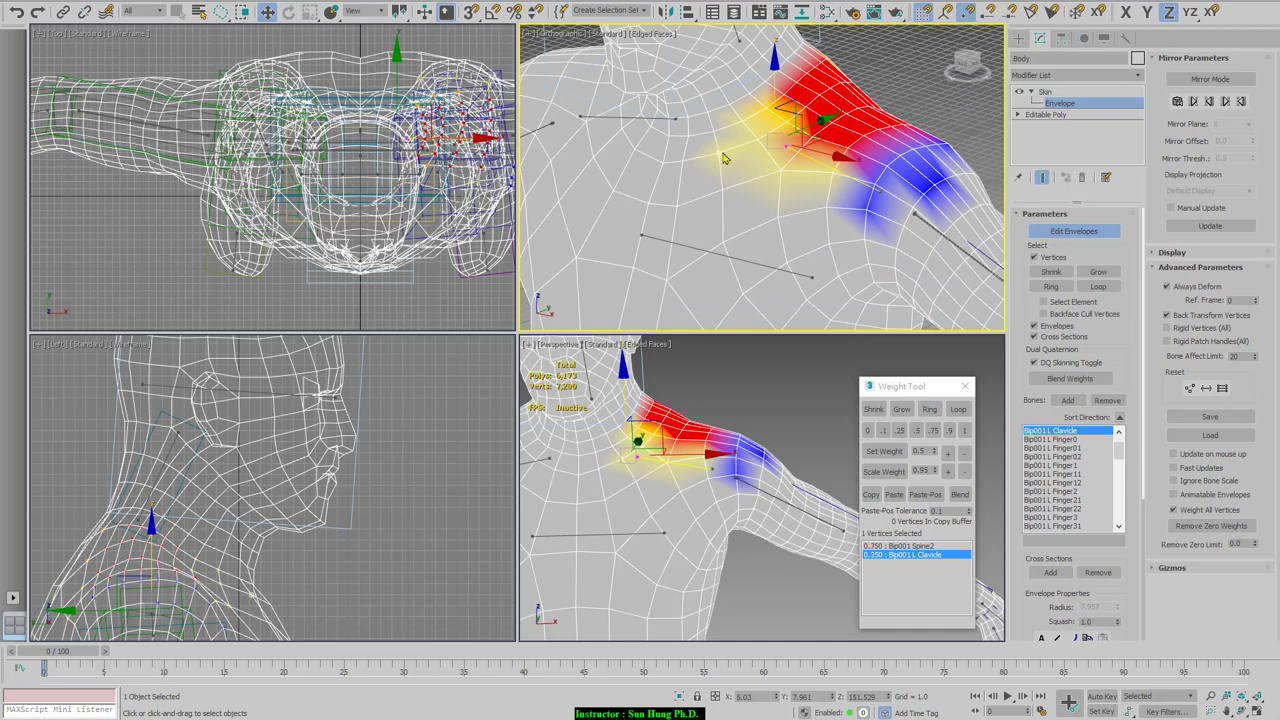
# Return the upper-chest vertex to a Bip001 Spine2 weight of 1 and remove the skin's zero weights
pyautogui.click(746, 262)
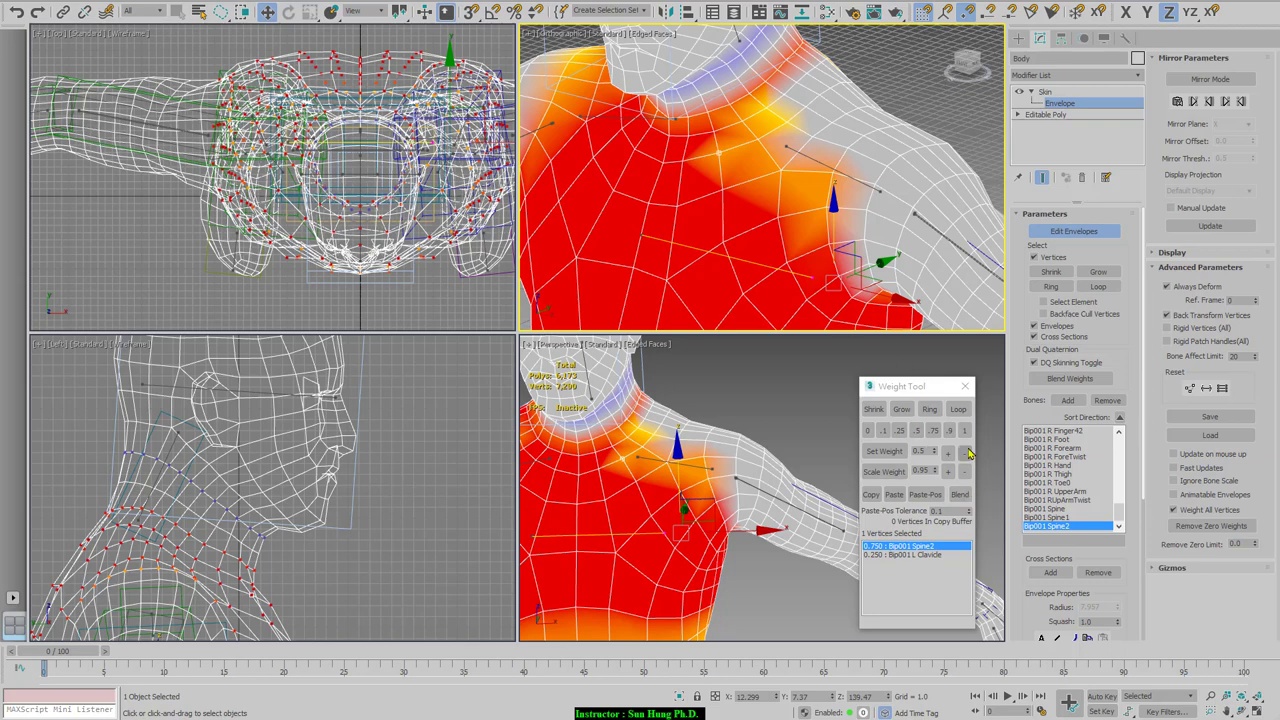
pyautogui.click(868, 431)
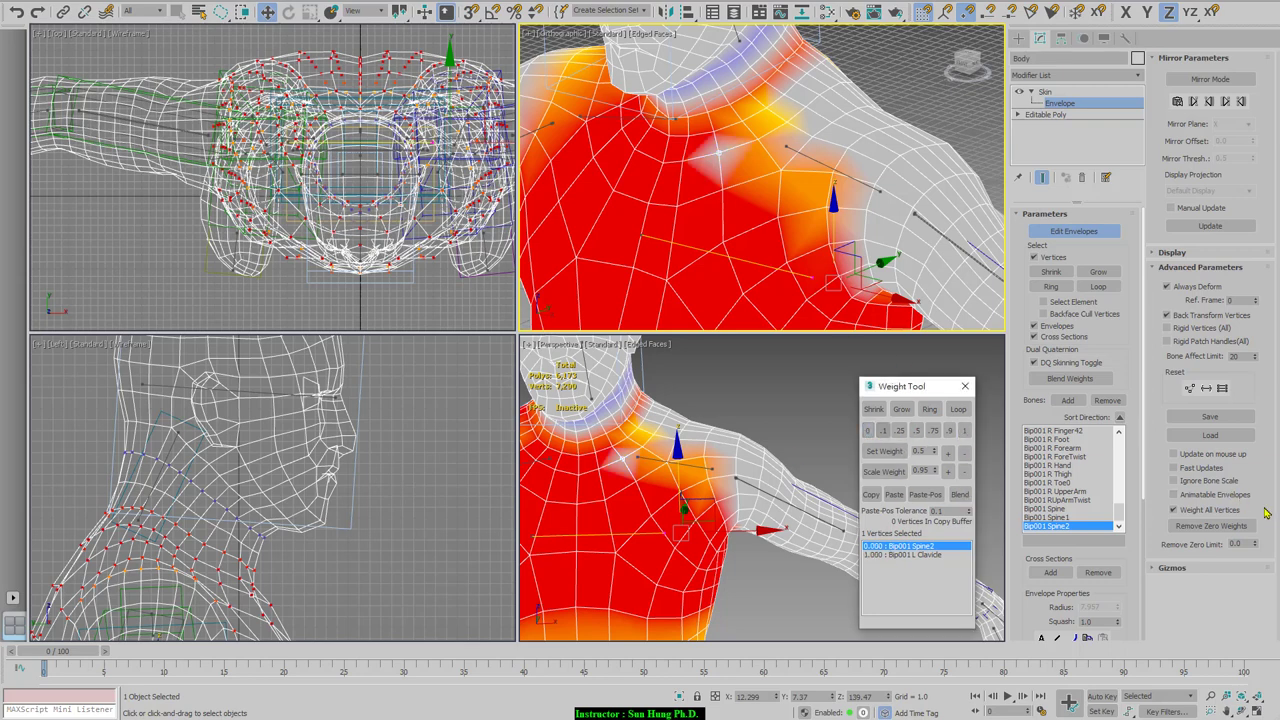
pyautogui.click(964, 430)
pyautogui.click(1212, 527)
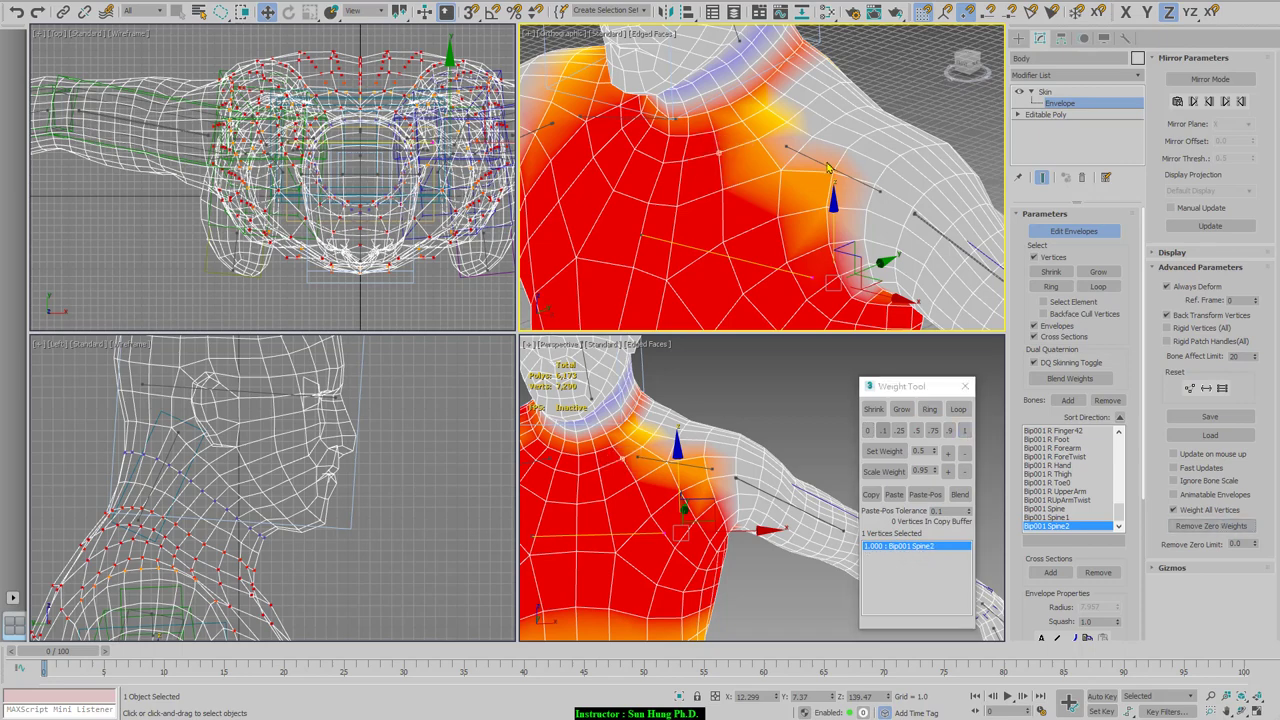
# Select a vertex on the front of the left shoulder just above the clavicle bone and set its Bip001 Spine2 weight to 0.5
pyautogui.keyDown('alt'); pyautogui.moveTo(828, 170); pyautogui.dragTo(873, 158, button='middle'); pyautogui.keyUp('alt')
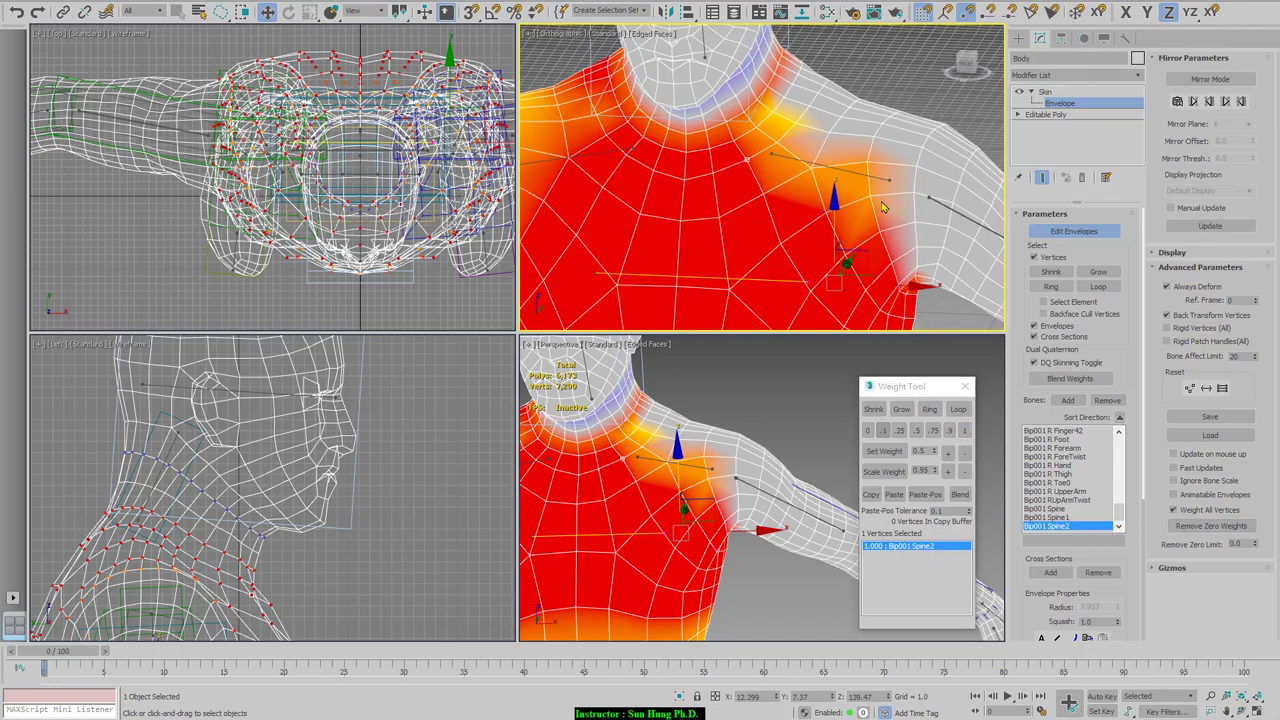
pyautogui.click(858, 176)
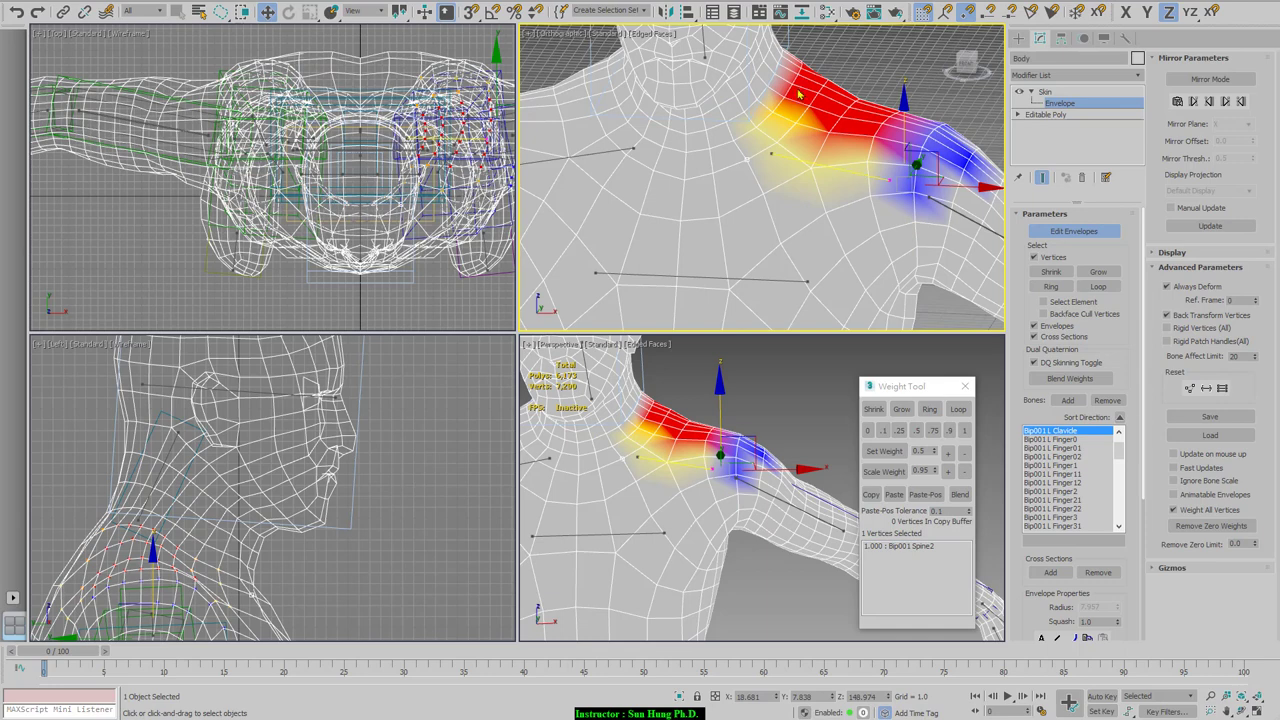
pyautogui.click(828, 131)
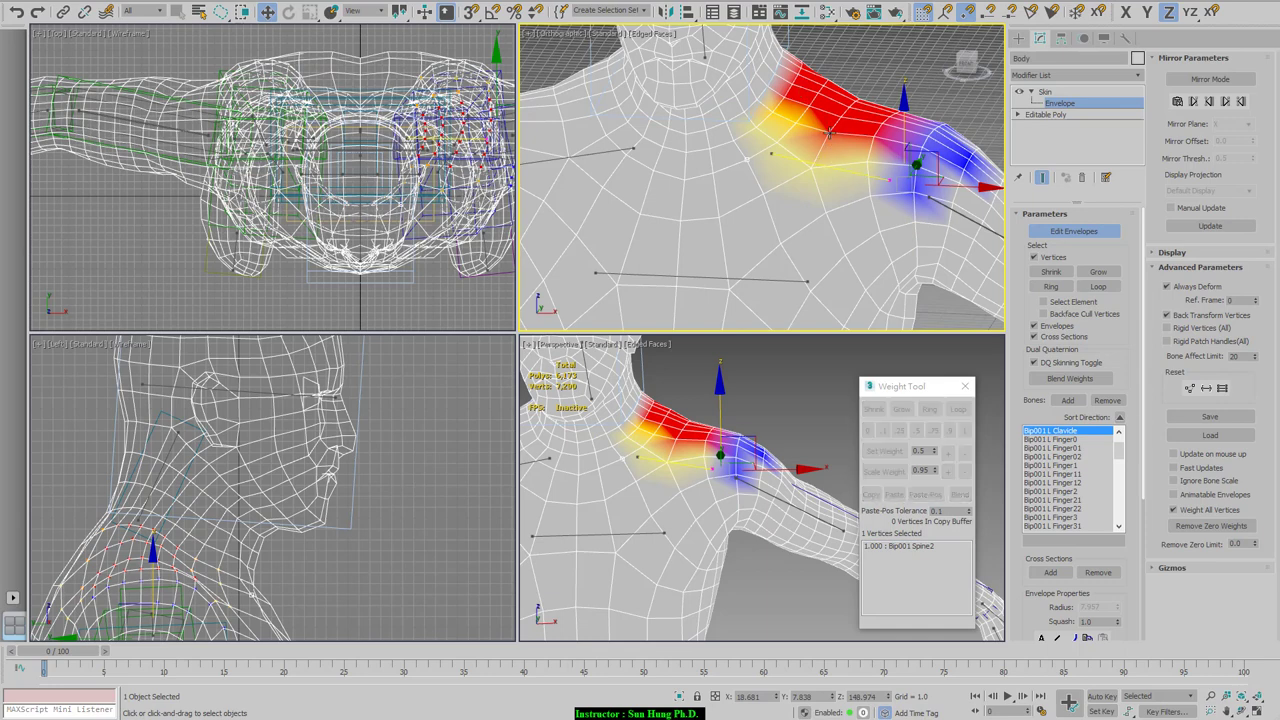
pyautogui.click(764, 281)
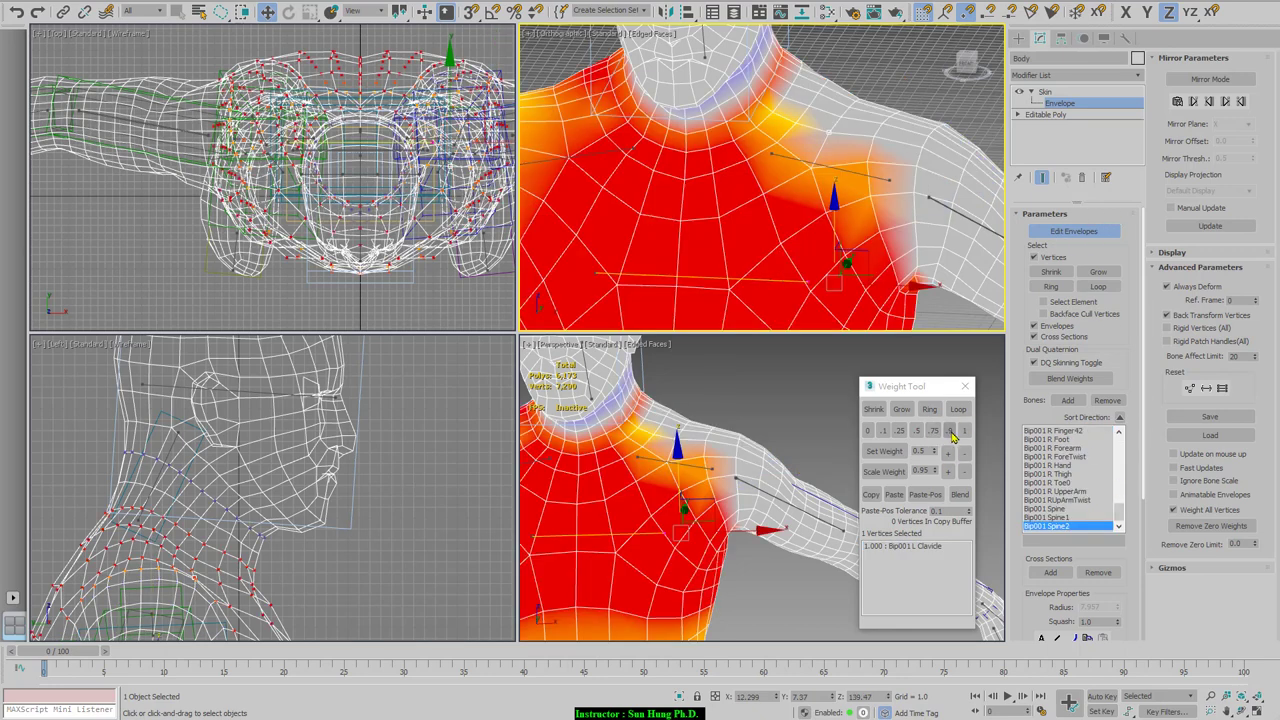
pyautogui.click(948, 431)
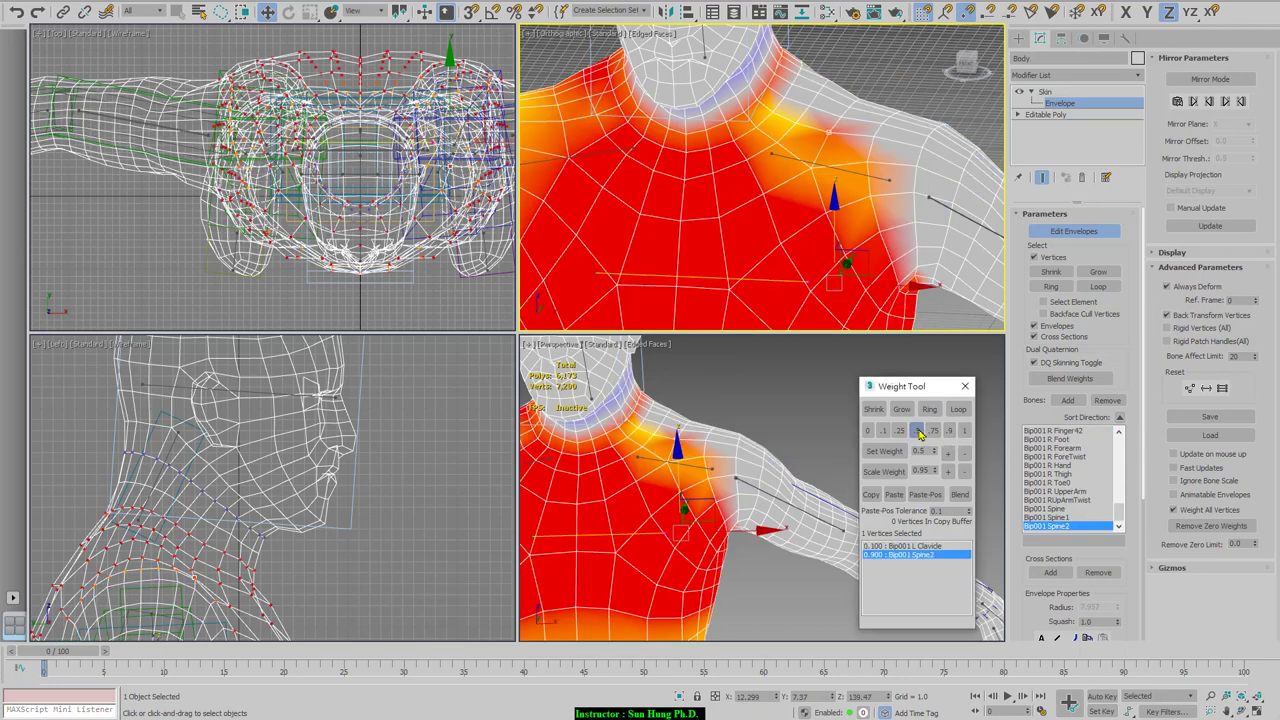
pyautogui.click(916, 430)
# Maximize the Perspective viewport and examine the Bip001 Spine2 weights across the chest, shoulders and neck
pyautogui.moveTo(918, 198)
pyautogui.mouseDown(button='middle')
pyautogui.moveTo(793, 80)
pyautogui.moveTo(793, 99)
pyautogui.mouseUp(button='middle')
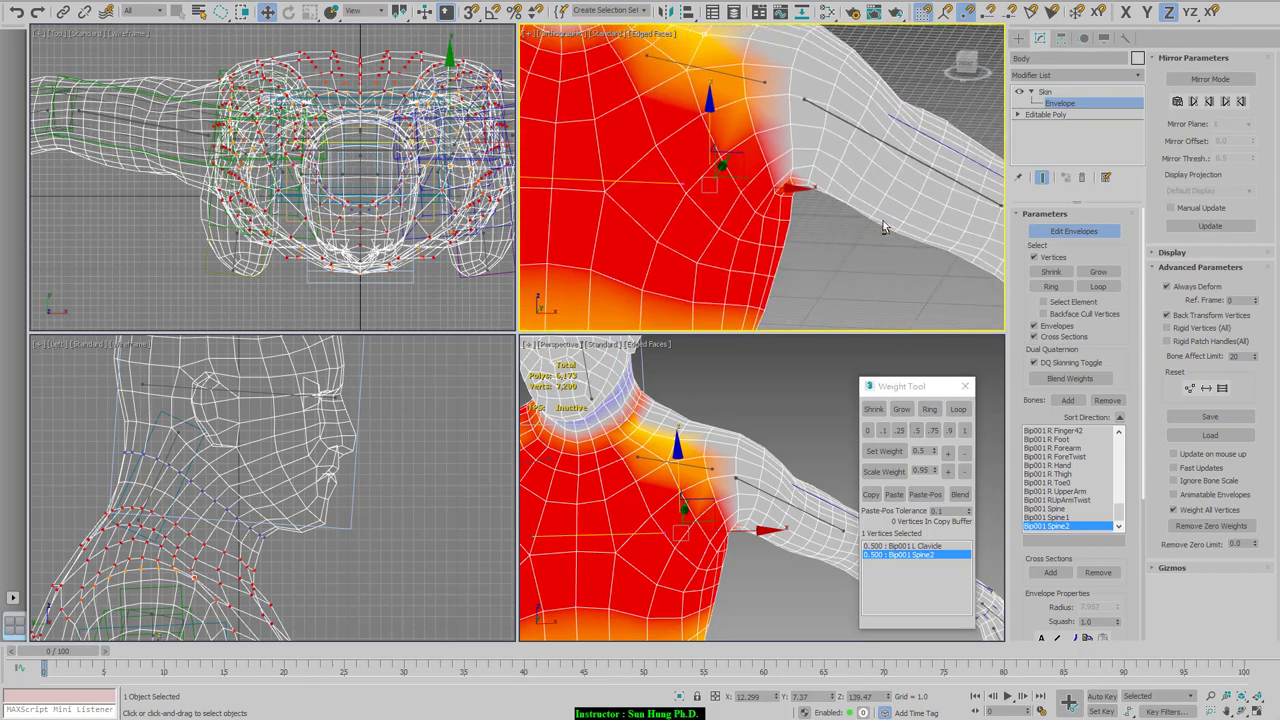
pyautogui.keyDown('alt'); pyautogui.moveTo(876, 258); pyautogui.dragTo(880, 222, button='middle'); pyautogui.keyUp('alt')
pyautogui.scroll(-4, 868, 226)
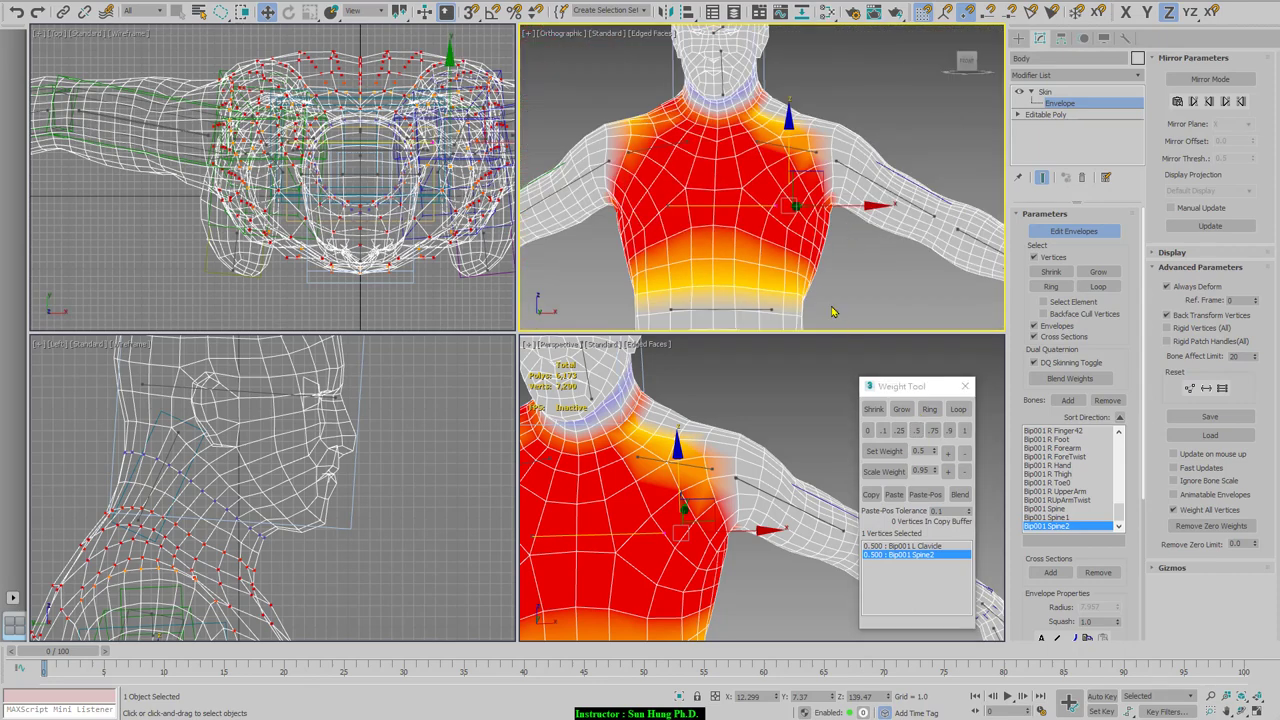
pyautogui.press('f')
pyautogui.scroll(-4, 739, 466)
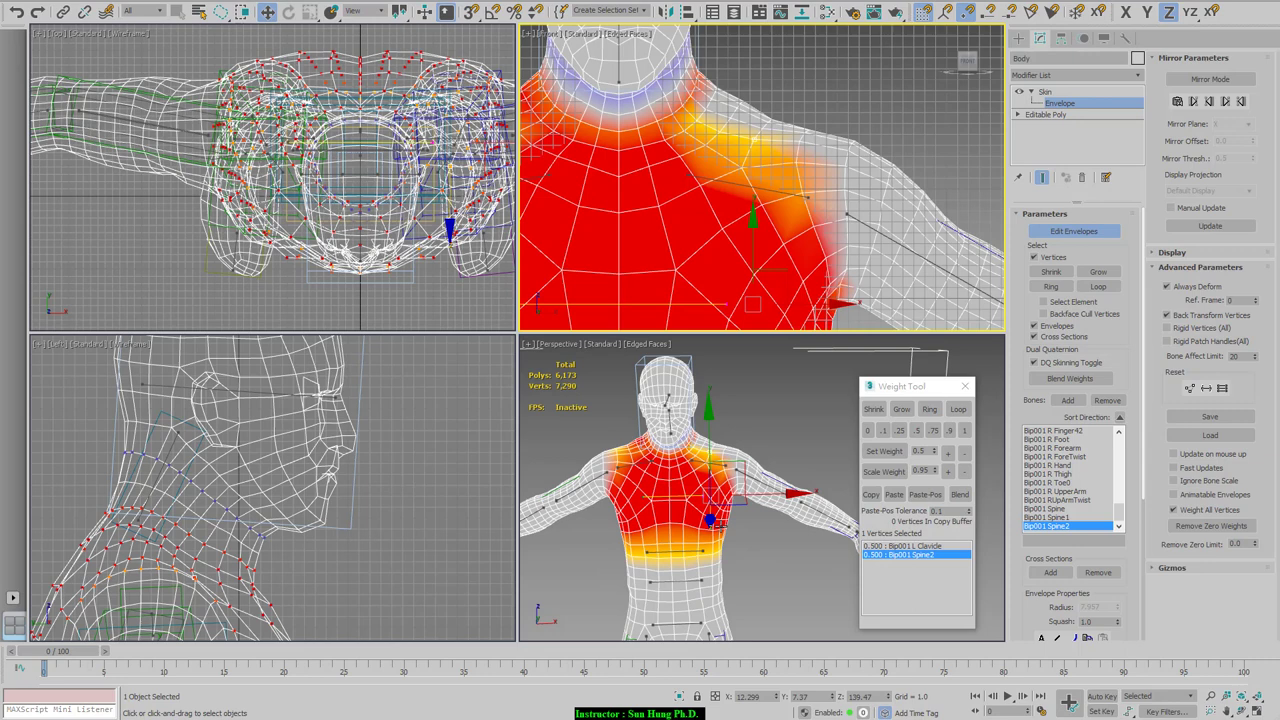
pyautogui.middleClick(738, 578)
pyautogui.hotkey('alt', 'w')
pyautogui.moveTo(67, 658)
pyautogui.mouseDown()
pyautogui.moveTo(164, 651)
pyautogui.moveTo(62, 651)
pyautogui.mouseUp()
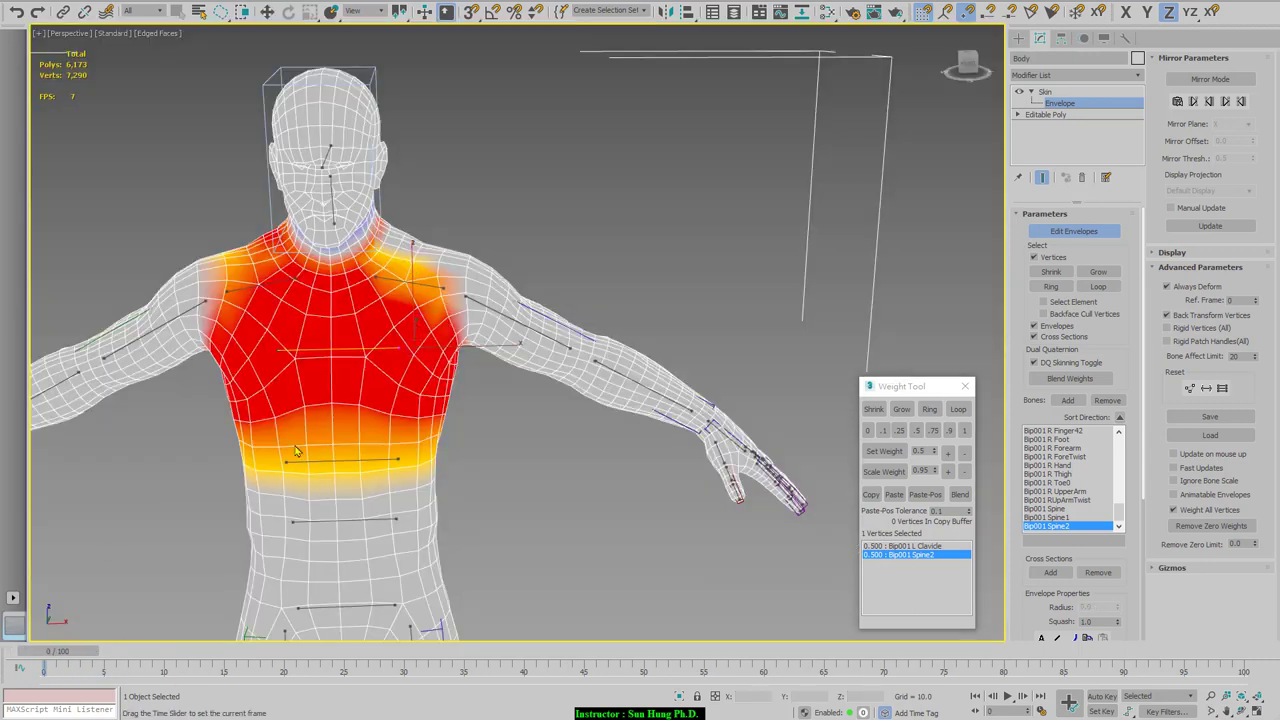
pyautogui.press('w')
pyautogui.moveTo(766, 263); pyautogui.dragTo(437, 302, button='middle')
pyautogui.scroll(5, 437, 302)
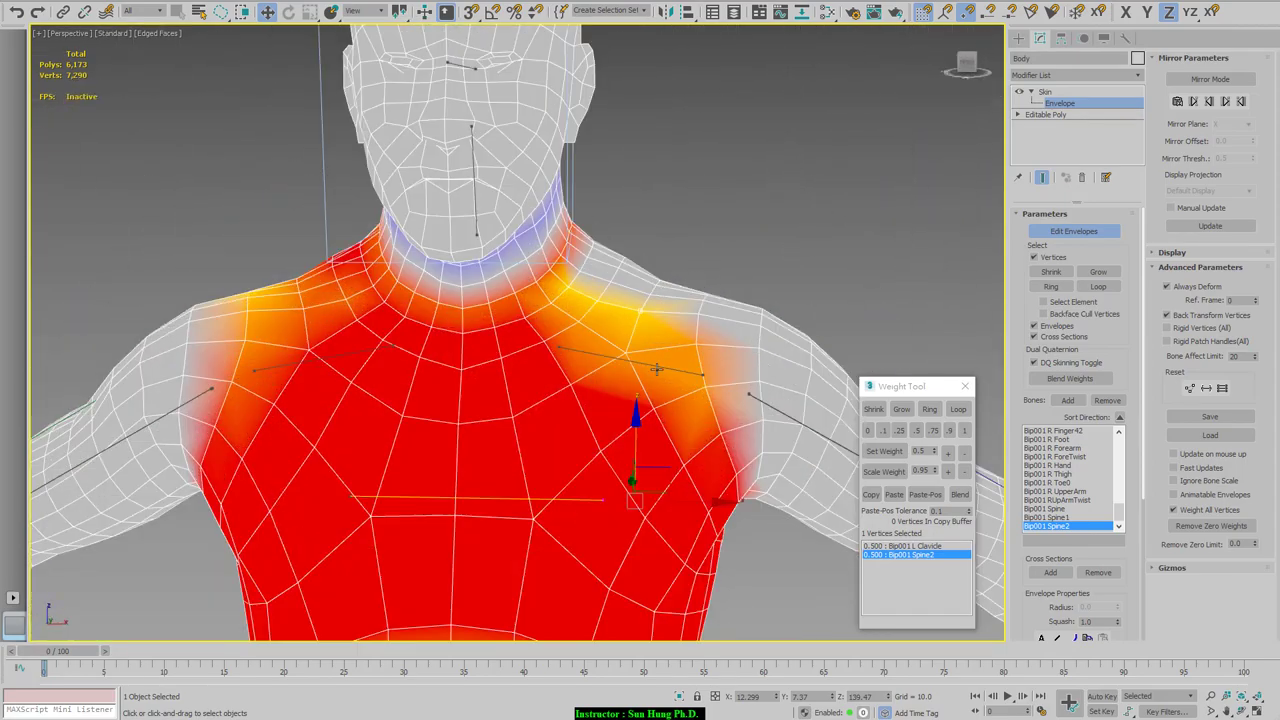
# Select the vertex loop around the lower neck, set its Bip001 Spine2 weight to 0 and remove the zero weights
pyautogui.keyDown('alt'); pyautogui.moveTo(655, 368); pyautogui.dragTo(510, 255, button='middle'); pyautogui.keyUp('alt')
pyautogui.click(503, 235)
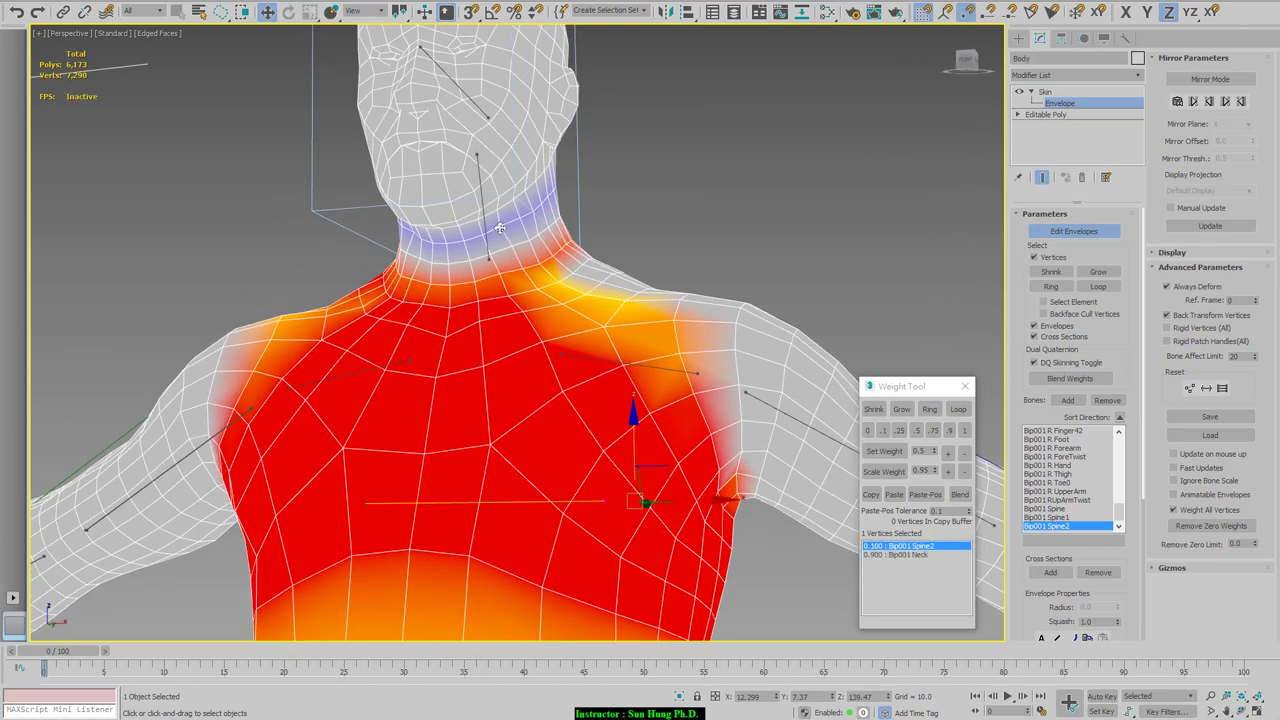
pyautogui.click(958, 411)
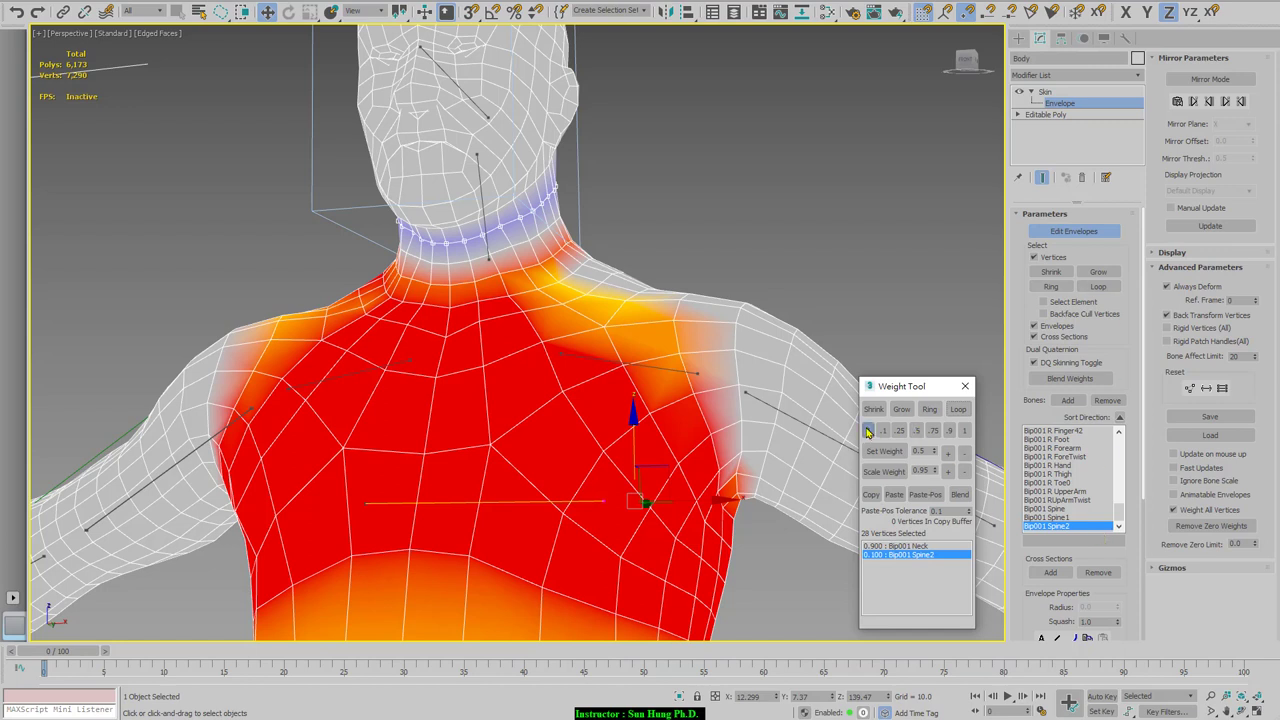
pyautogui.click(867, 430)
pyautogui.click(1245, 526)
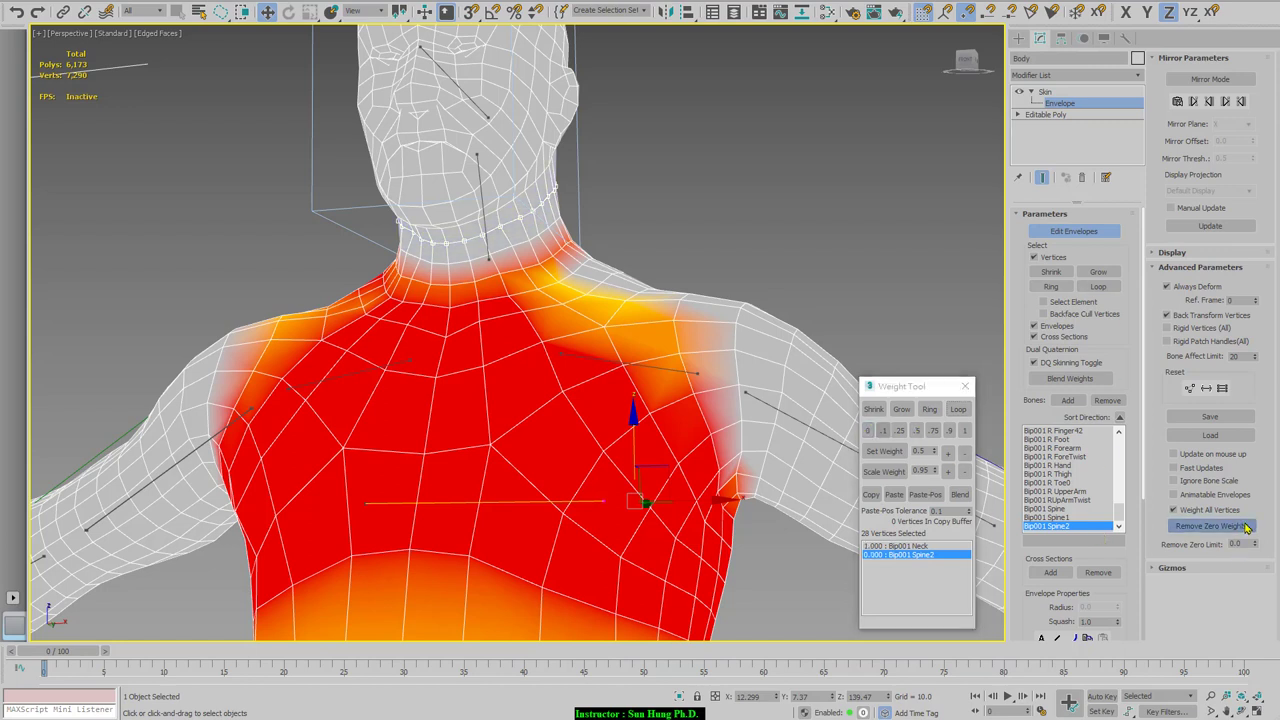
pyautogui.click(760, 243)
# Select the Bip001 L UpperArm bone and lasso the body vertices along the left upper arm from shoulder to elbow
pyautogui.keyDown('alt'); pyautogui.moveTo(680, 307); pyautogui.dragTo(687, 338, button='middle'); pyautogui.keyUp('alt')
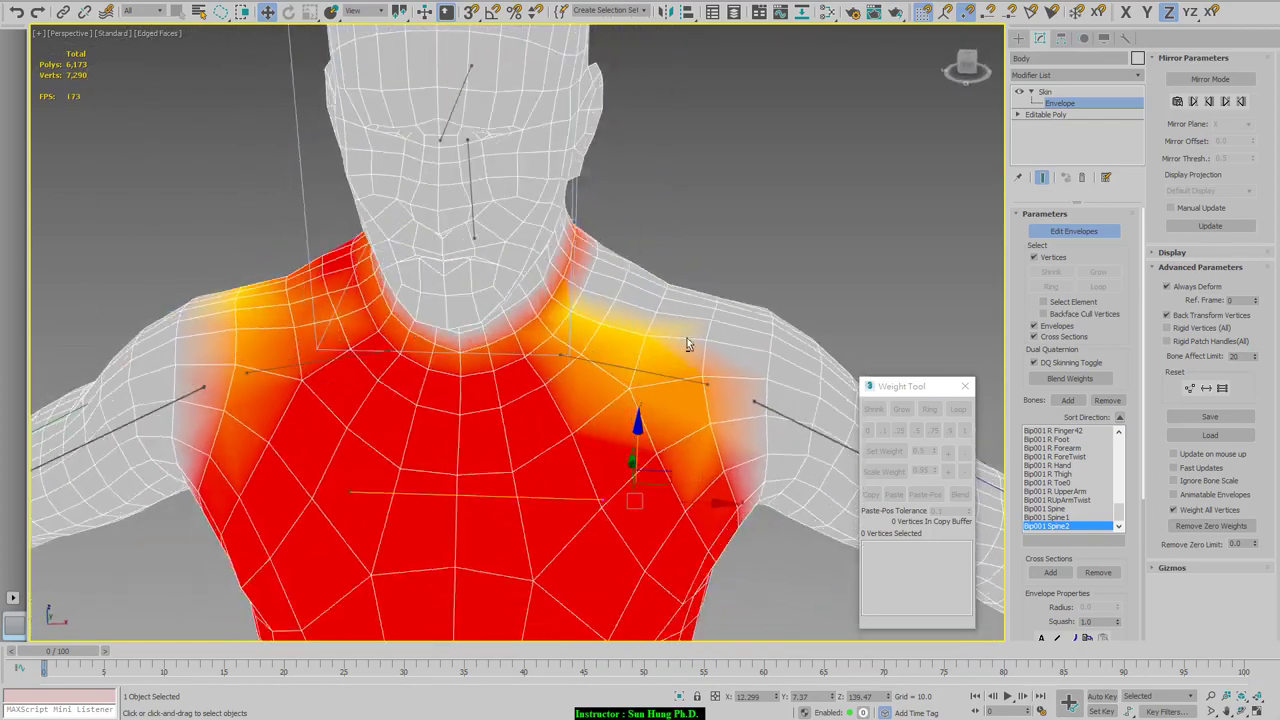
pyautogui.moveTo(765, 362); pyautogui.dragTo(515, 238, button='middle')
pyautogui.click(626, 336)
pyautogui.keyDown('alt'); pyautogui.moveTo(685, 395); pyautogui.dragTo(671, 368, button='middle'); pyautogui.keyUp('alt')
pyautogui.scroll(3, 617, 359)
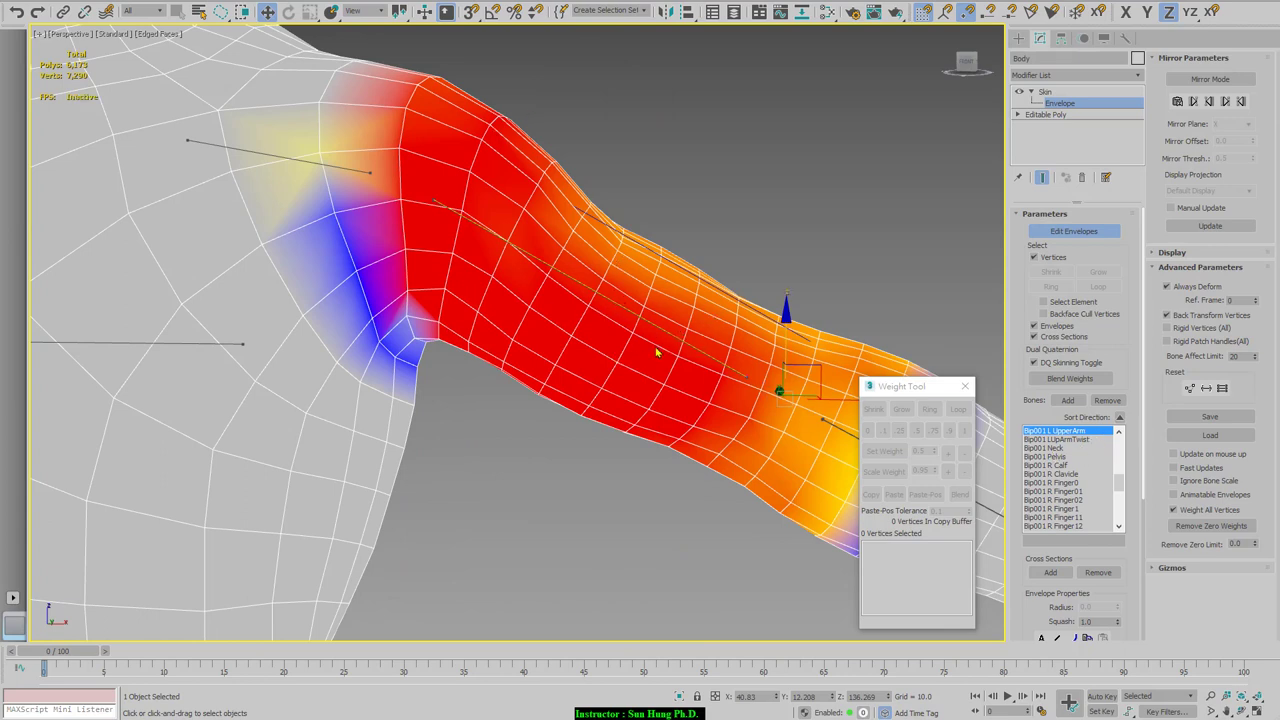
pyautogui.keyDown('alt'); pyautogui.moveTo(641, 354); pyautogui.dragTo(652, 346, button='middle'); pyautogui.keyUp('alt')
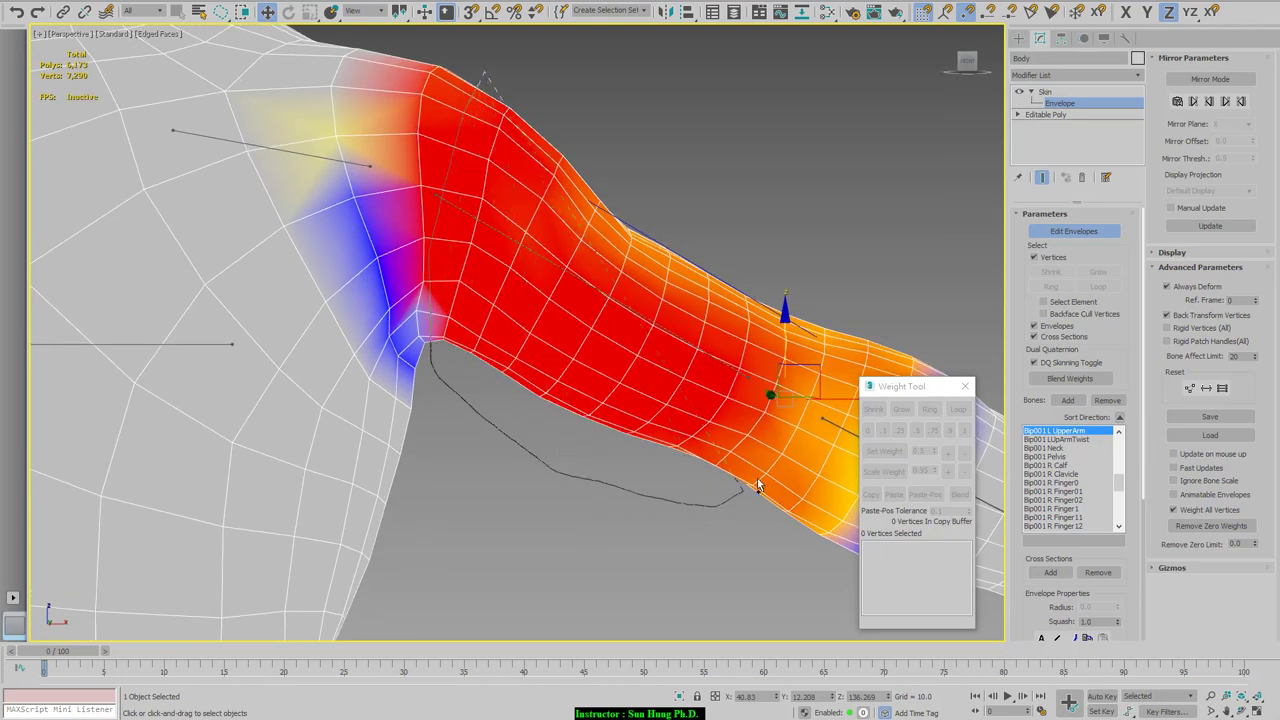
pyautogui.moveTo(757, 480)
pyautogui.mouseDown()
pyautogui.moveTo(774, 440)
pyautogui.moveTo(761, 151)
pyautogui.mouseUp()
pyautogui.scroll(-5, 827, 318)
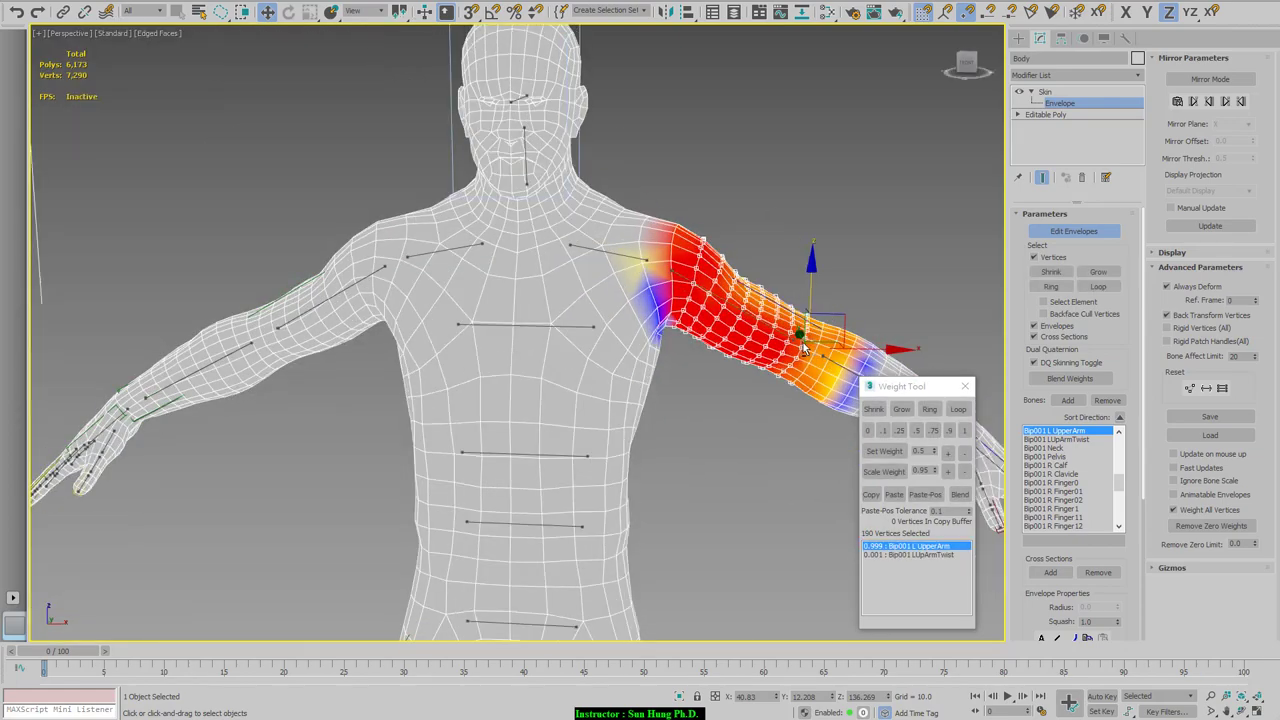
# Extend the selection over the missed left upper-arm vertices, grow it twice, and set its Bip001 L UpperArm weight to 1
pyautogui.keyDown('alt'); pyautogui.moveTo(804, 348); pyautogui.dragTo(864, 325, button='middle'); pyautogui.keyUp('alt')
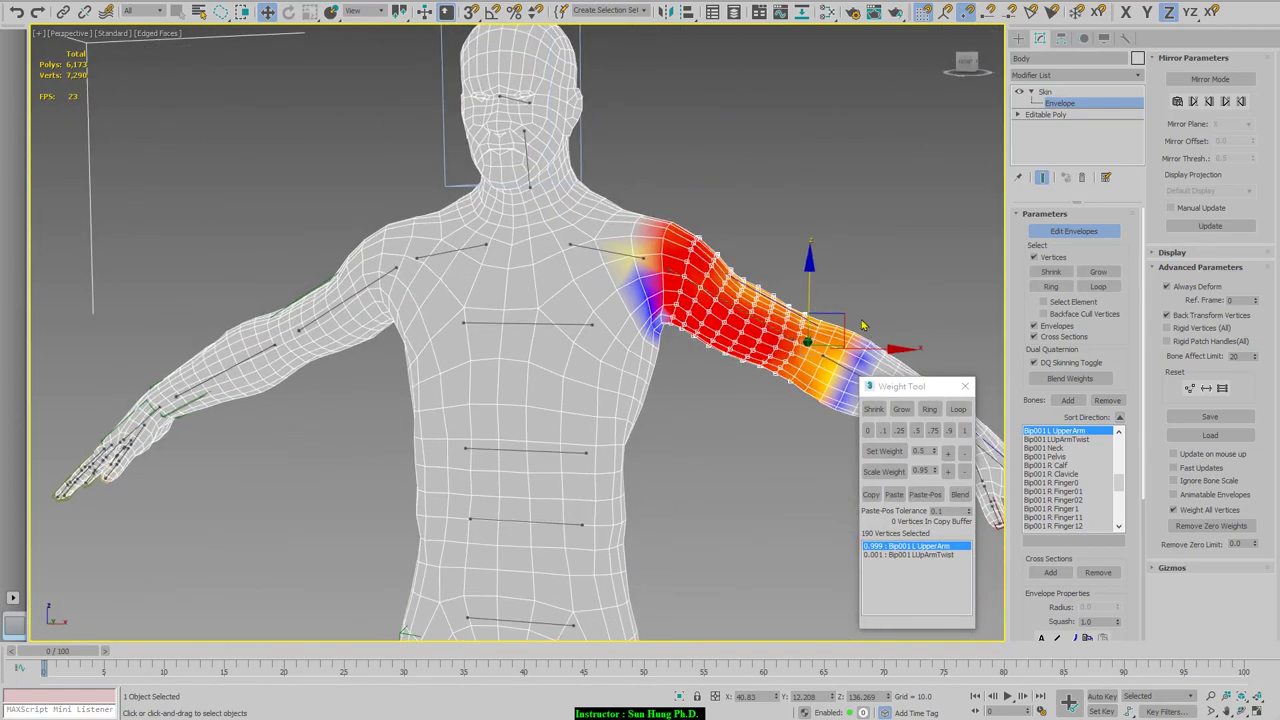
pyautogui.moveTo(826, 337); pyautogui.dragTo(771, 428)
pyautogui.moveTo(733, 339); pyautogui.dragTo(738, 332)
pyautogui.moveTo(738, 332)
pyautogui.keyDown('alt'); pyautogui.mouseDown(button='middle')
pyautogui.moveTo(636, 328)
pyautogui.moveTo(786, 383)
pyautogui.moveTo(703, 345)
pyautogui.moveTo(620, 374)
pyautogui.moveTo(688, 416)
pyautogui.moveTo(603, 421)
pyautogui.mouseUp(button='middle'); pyautogui.keyUp('alt')
pyautogui.scroll(3, 619, 375)
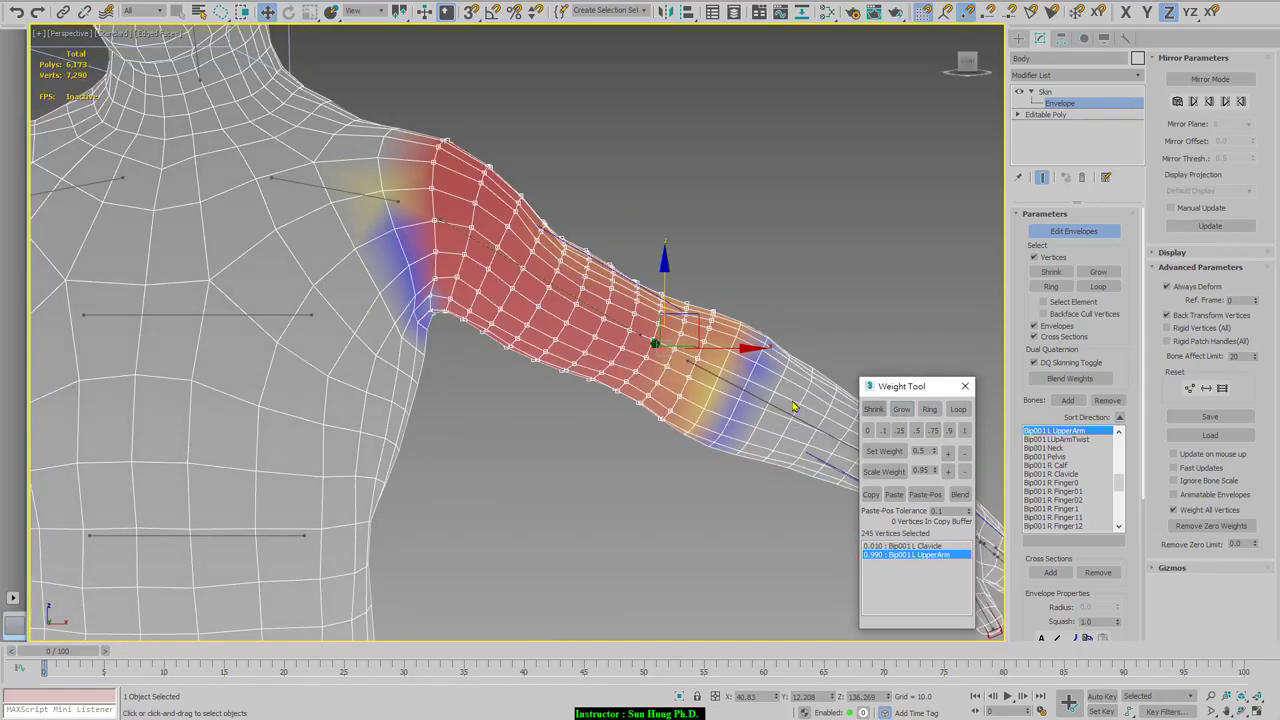
pyautogui.click(901, 409)
pyautogui.keyDown('alt'); pyautogui.moveTo(586, 414); pyautogui.dragTo(512, 217, button='middle'); pyautogui.keyUp('alt')
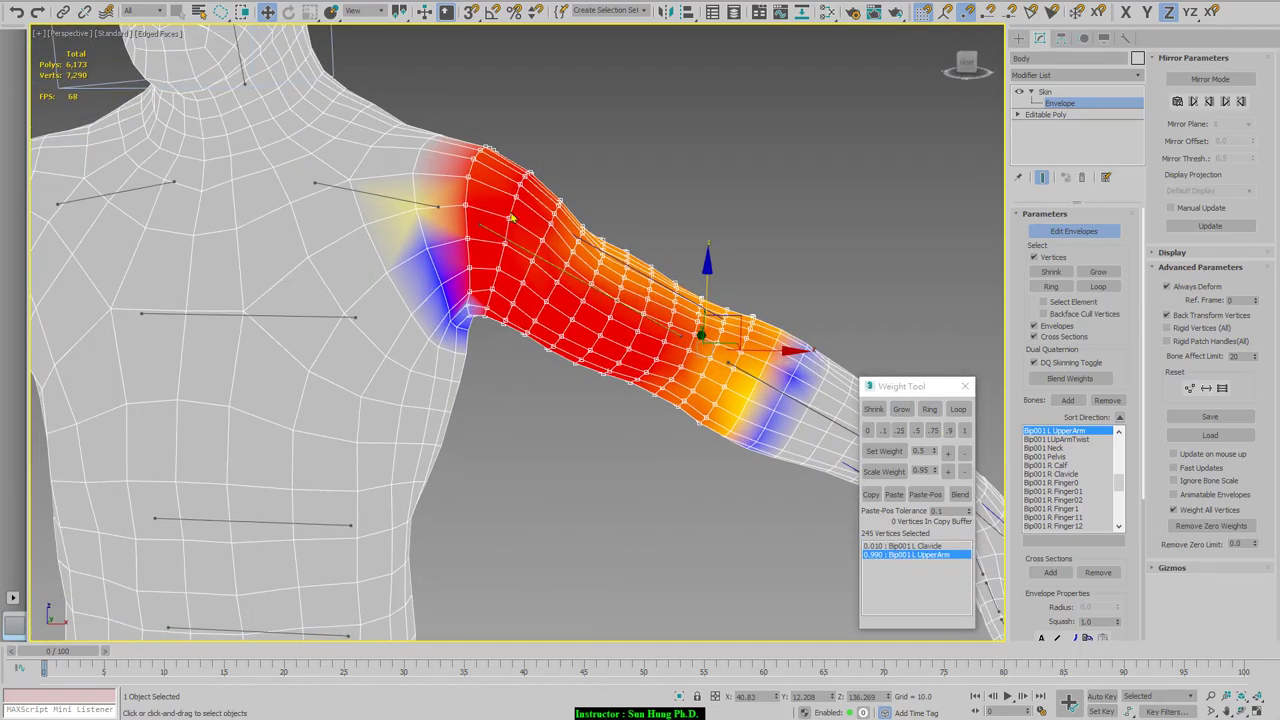
pyautogui.keyDown('alt'); pyautogui.moveTo(607, 388); pyautogui.dragTo(617, 373, button='middle'); pyautogui.keyUp('alt')
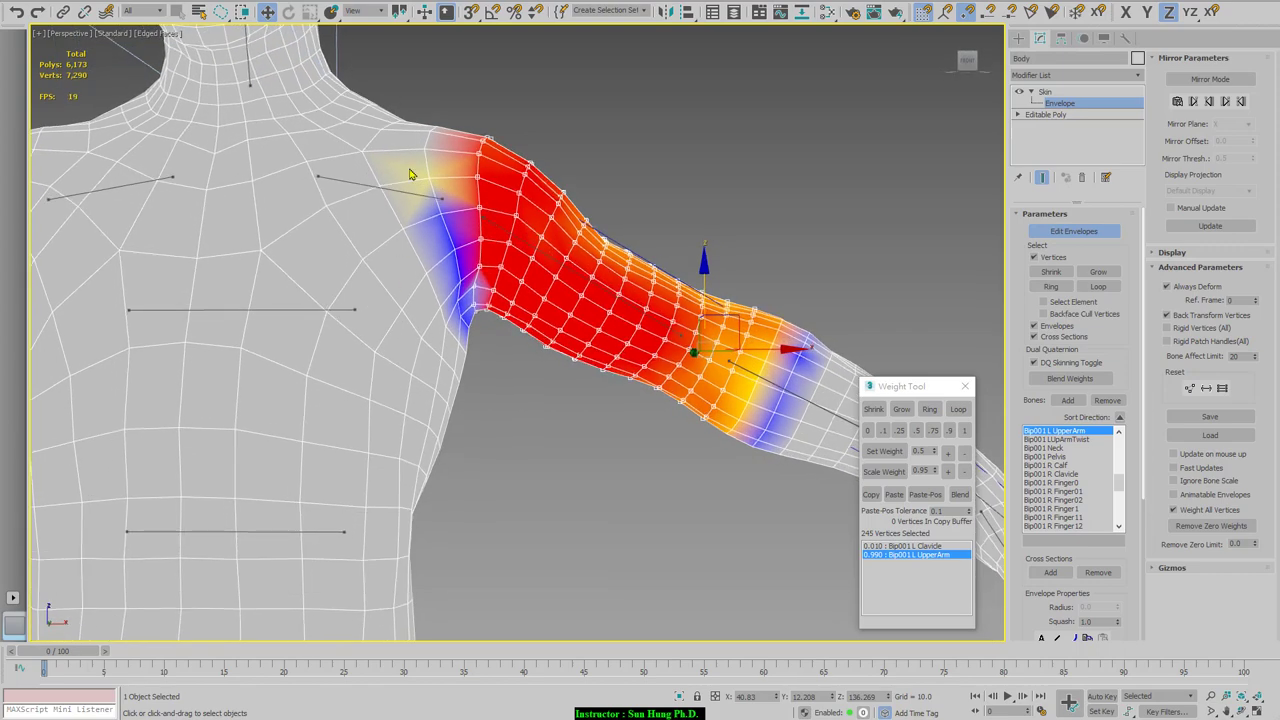
pyautogui.click(901, 410)
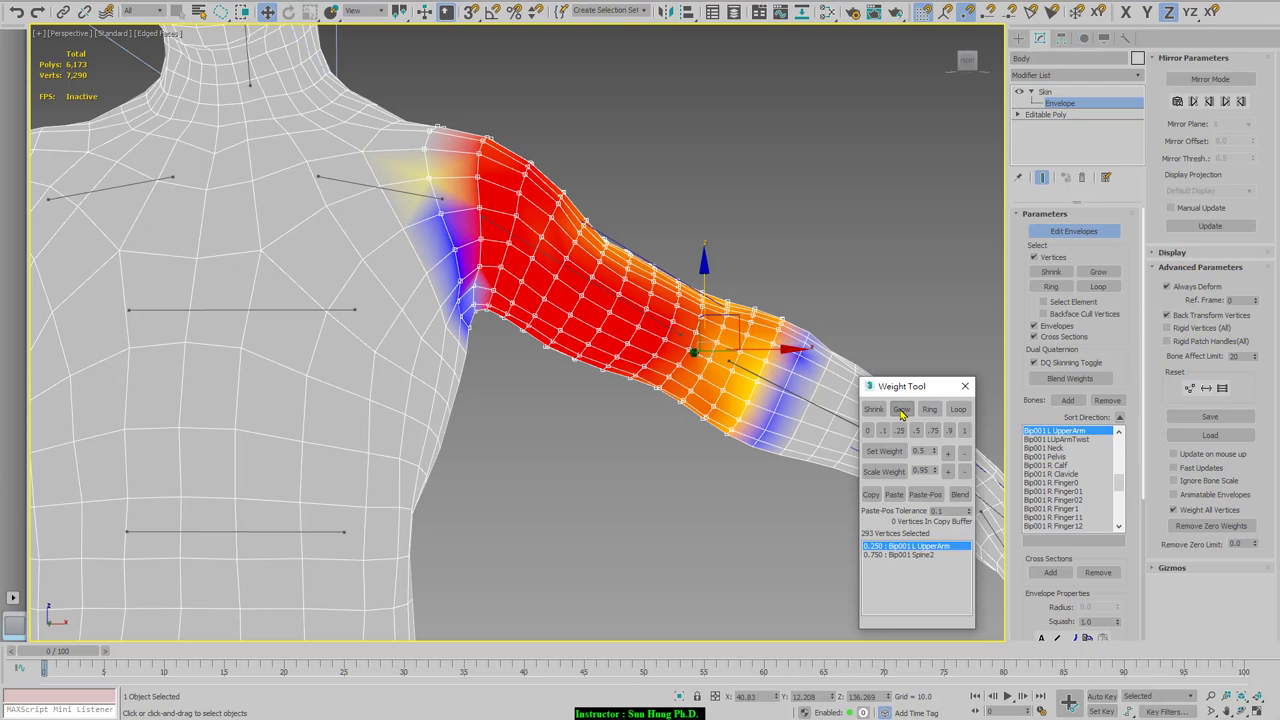
pyautogui.click(965, 432)
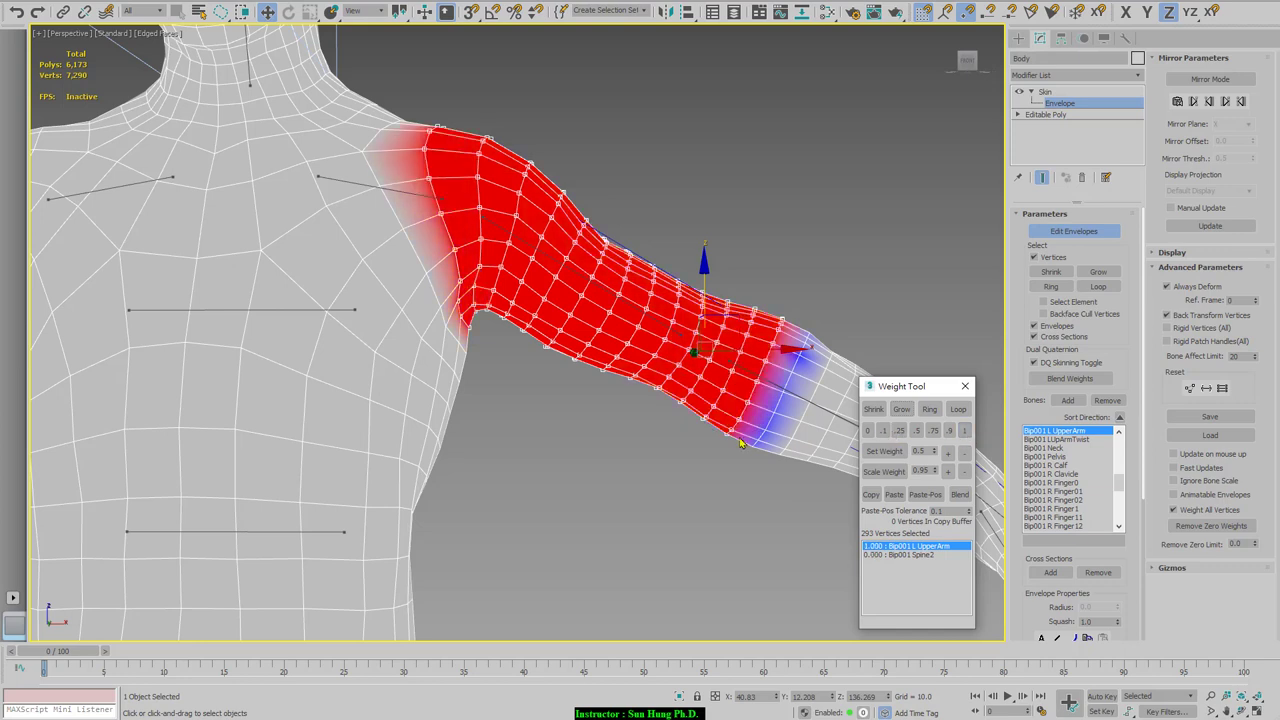
# Select the vertex loop where the left arm meets the torso, excluding the upper shoulder vertices, and set its Bip001 Spine2 weight to 0.5
pyautogui.click(436, 279)
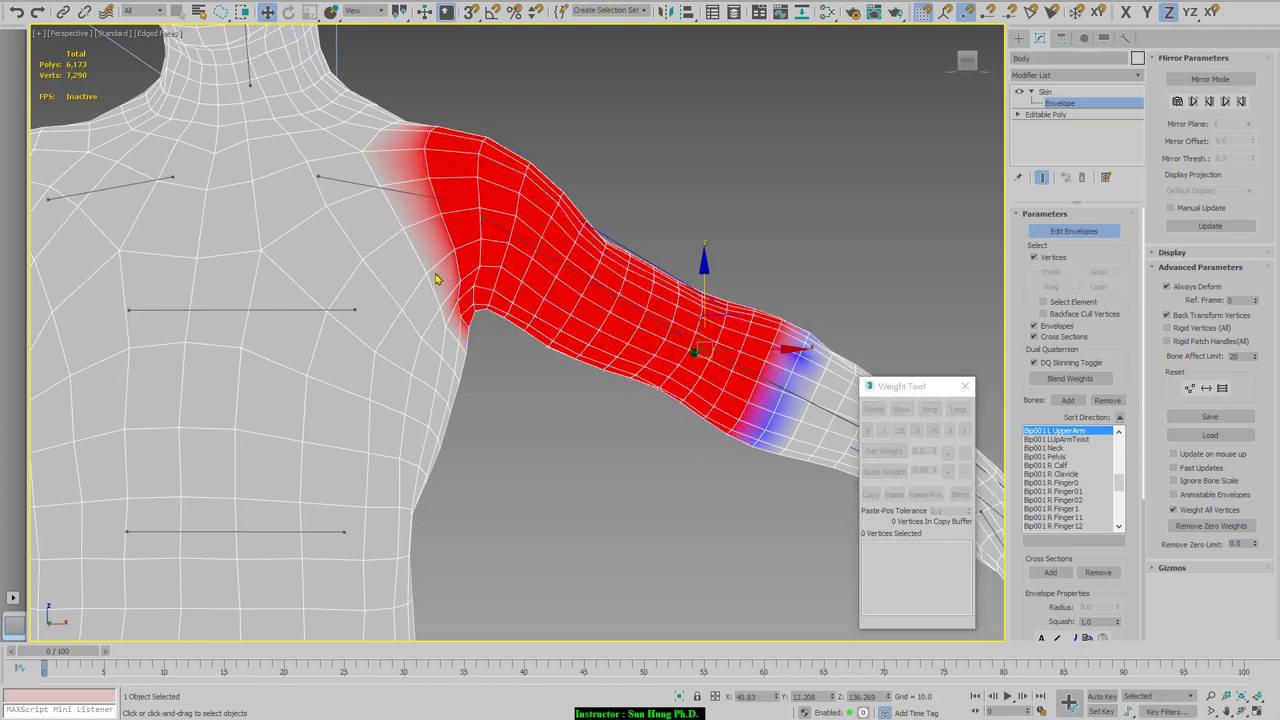
pyautogui.click(457, 258)
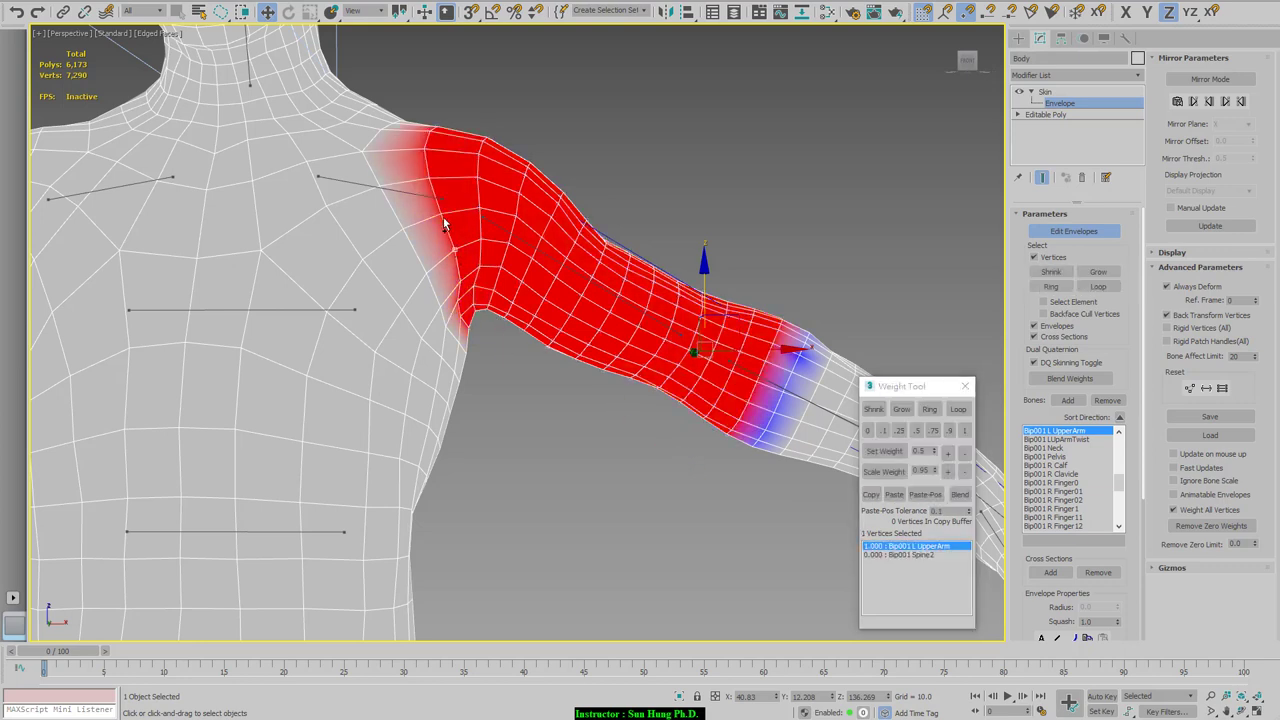
pyautogui.click(958, 409)
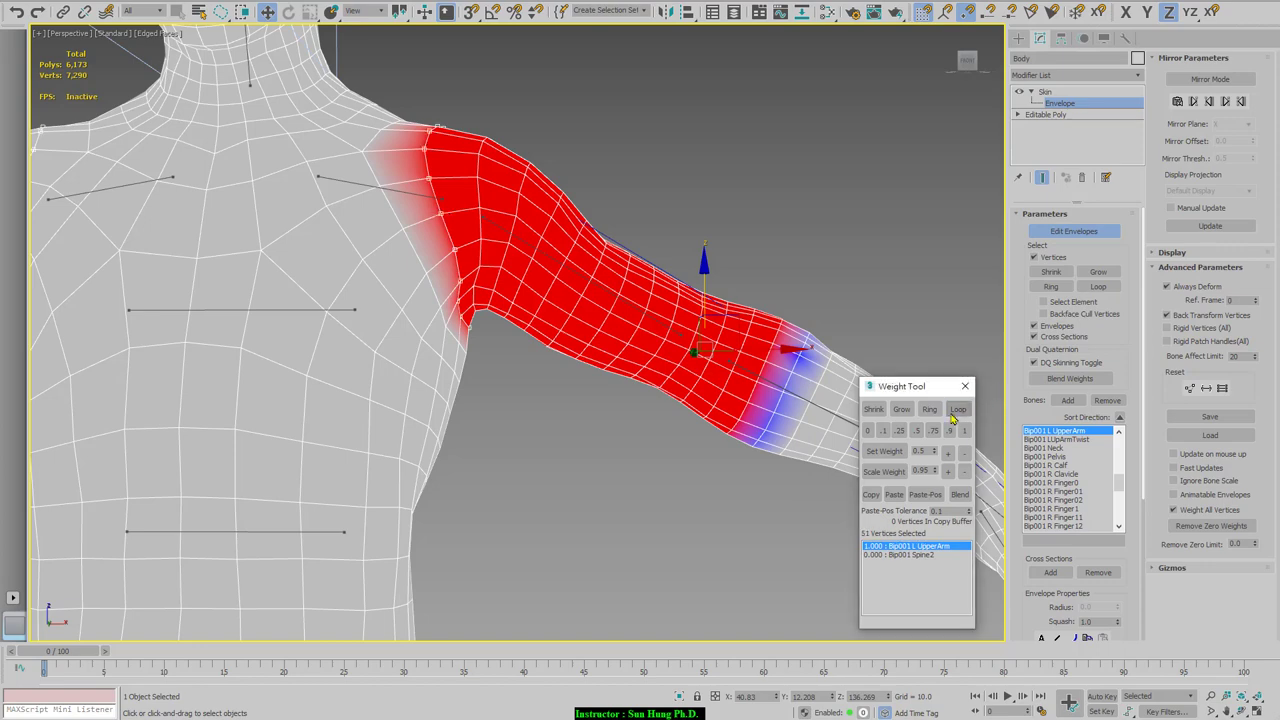
pyautogui.keyDown('alt'); pyautogui.moveTo(720, 420); pyautogui.dragTo(682, 420, button='middle'); pyautogui.keyUp('alt')
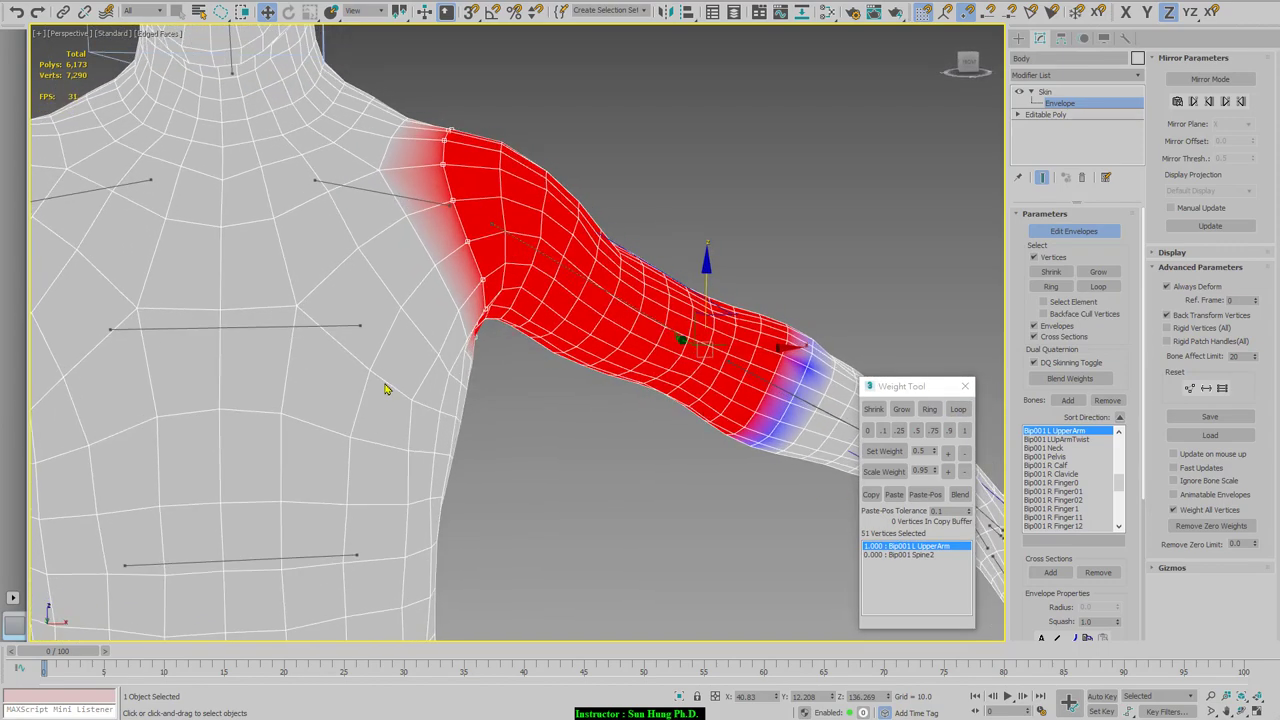
pyautogui.click(352, 323)
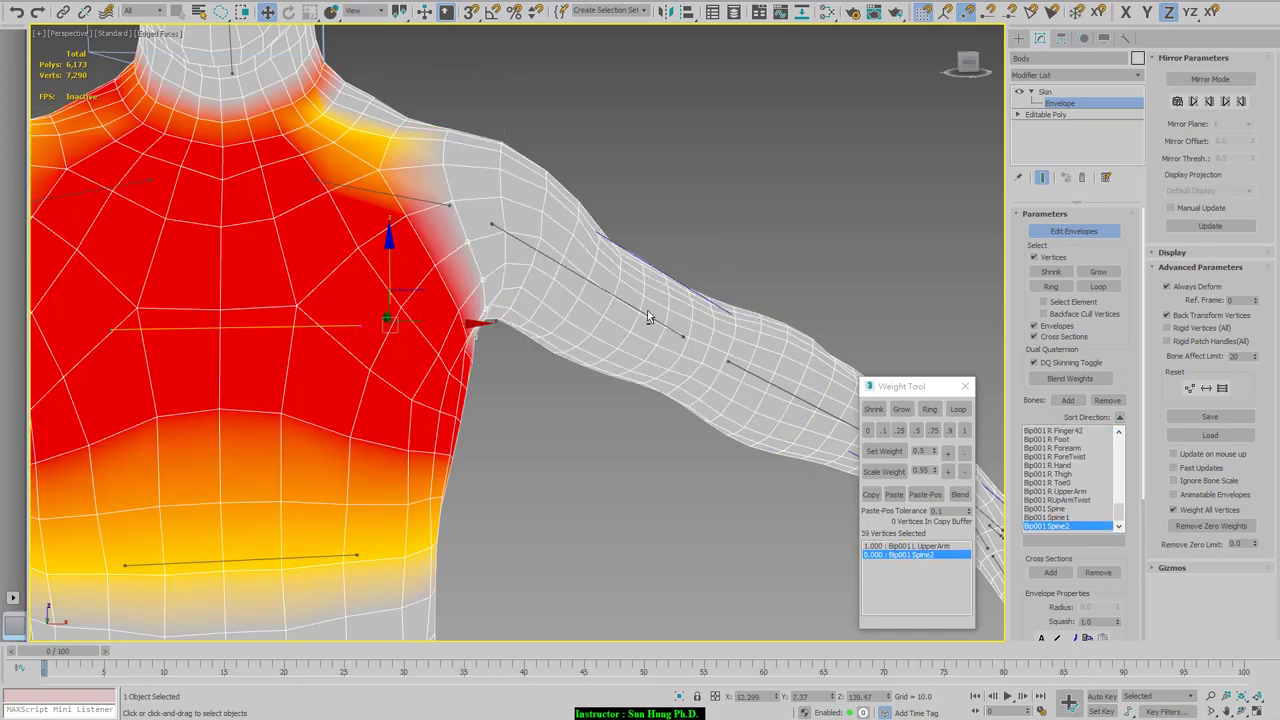
pyautogui.keyDown('alt'); pyautogui.moveTo(646, 314); pyautogui.dragTo(424, 307, button='middle'); pyautogui.keyUp('alt')
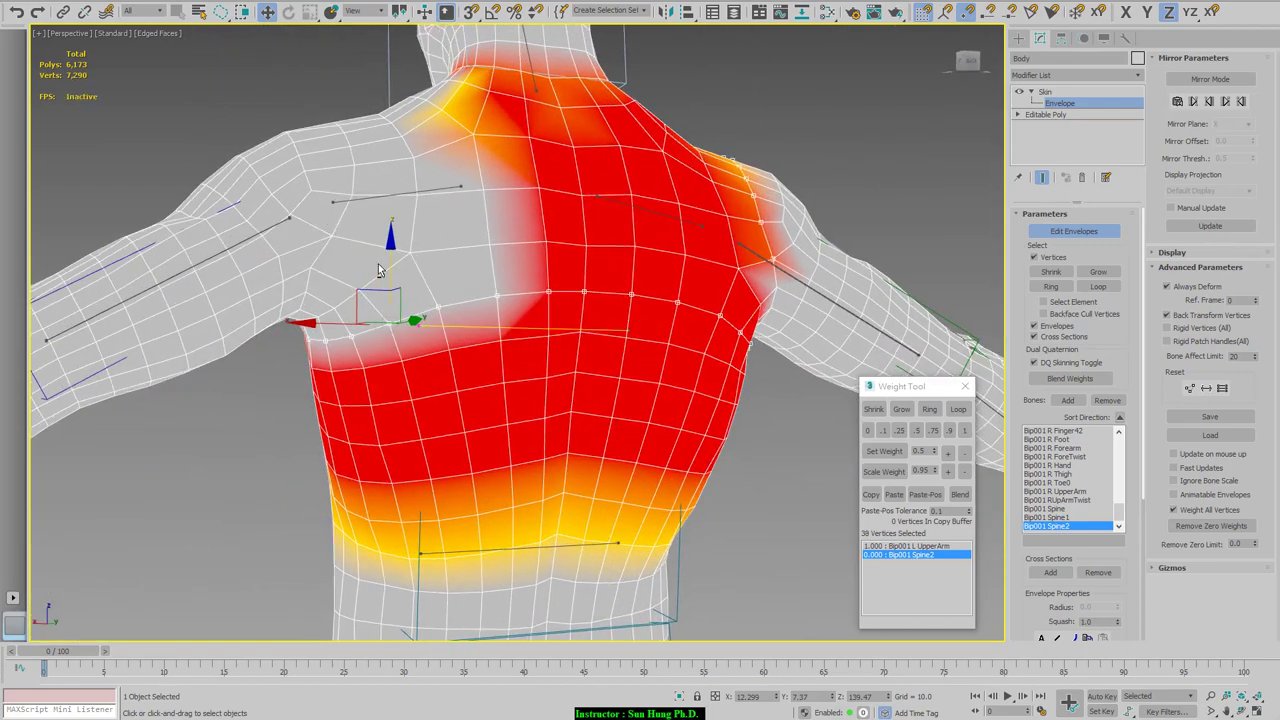
pyautogui.keyDown('alt'); pyautogui.moveTo(378, 265); pyautogui.dragTo(503, 266, button='middle'); pyautogui.keyUp('alt')
pyautogui.keyDown('alt'); pyautogui.moveTo(469, 223); pyautogui.dragTo(397, 267); pyautogui.keyUp('alt')
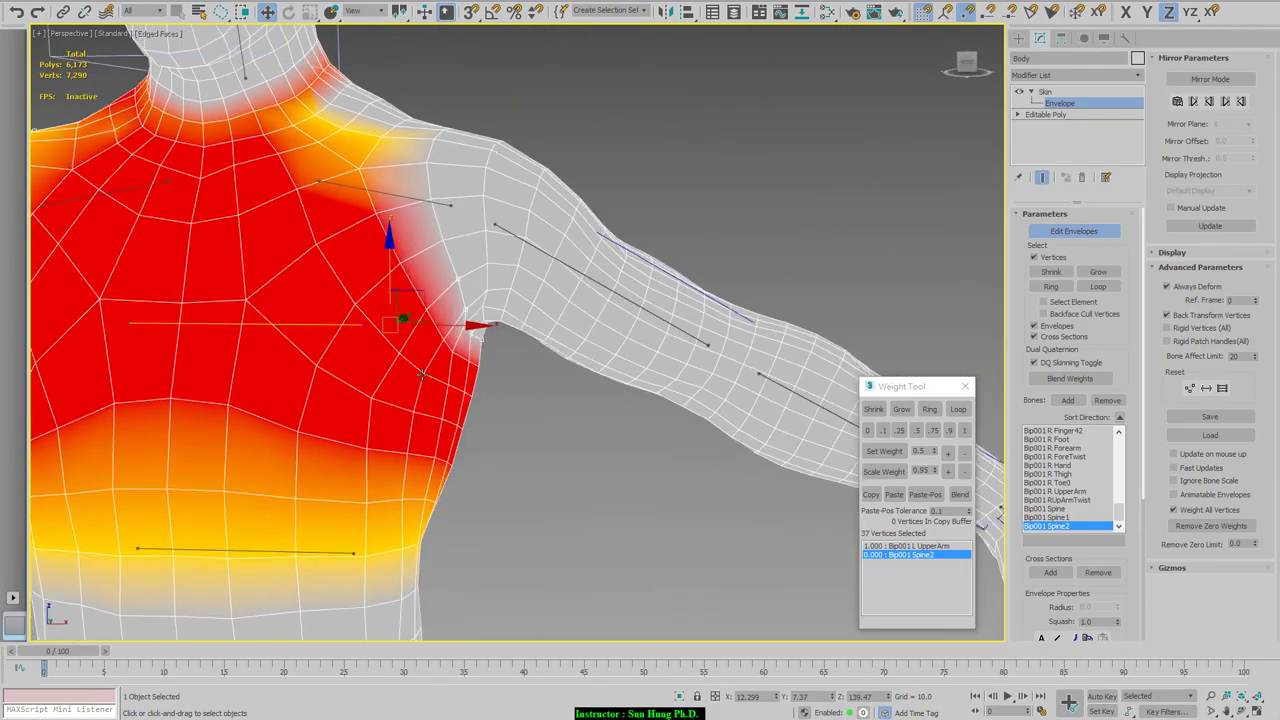
pyautogui.click(917, 431)
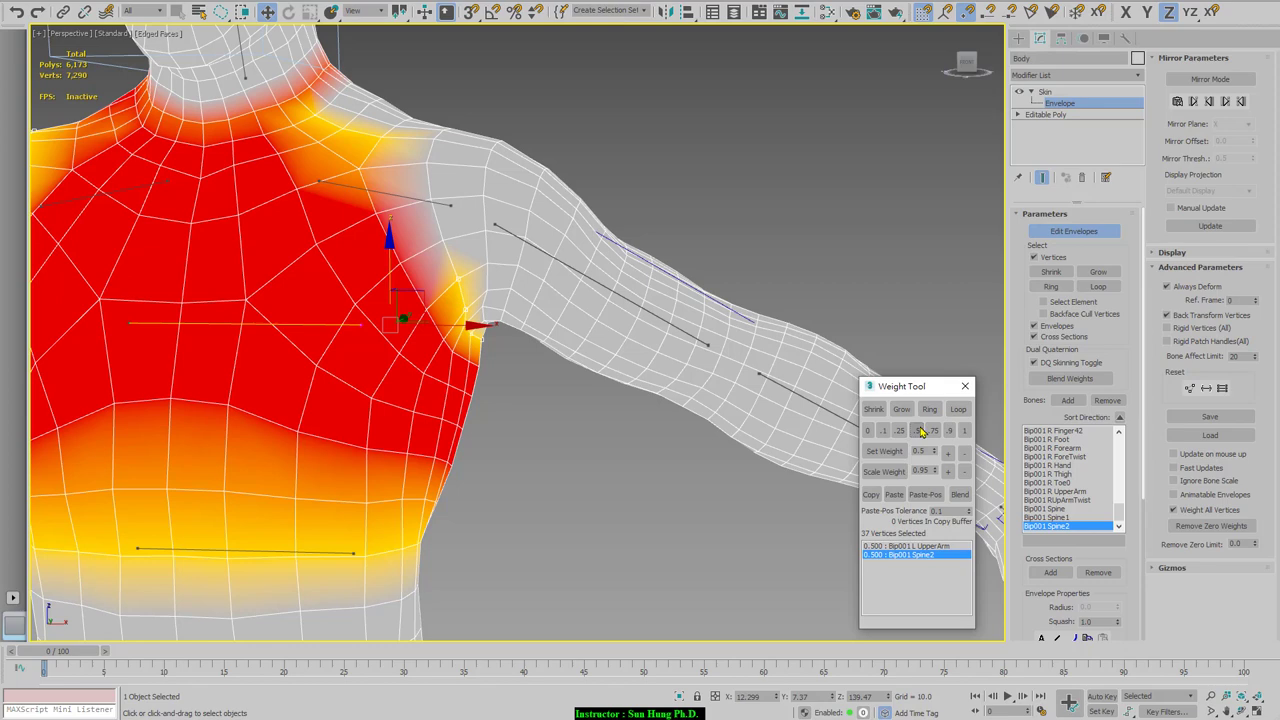
# Select the two vertices at the front top of the left shoulder, just above the outer end of the clavicle bone
pyautogui.keyDown('alt'); pyautogui.moveTo(528, 179); pyautogui.dragTo(550, 181, button='middle'); pyautogui.keyUp('alt')
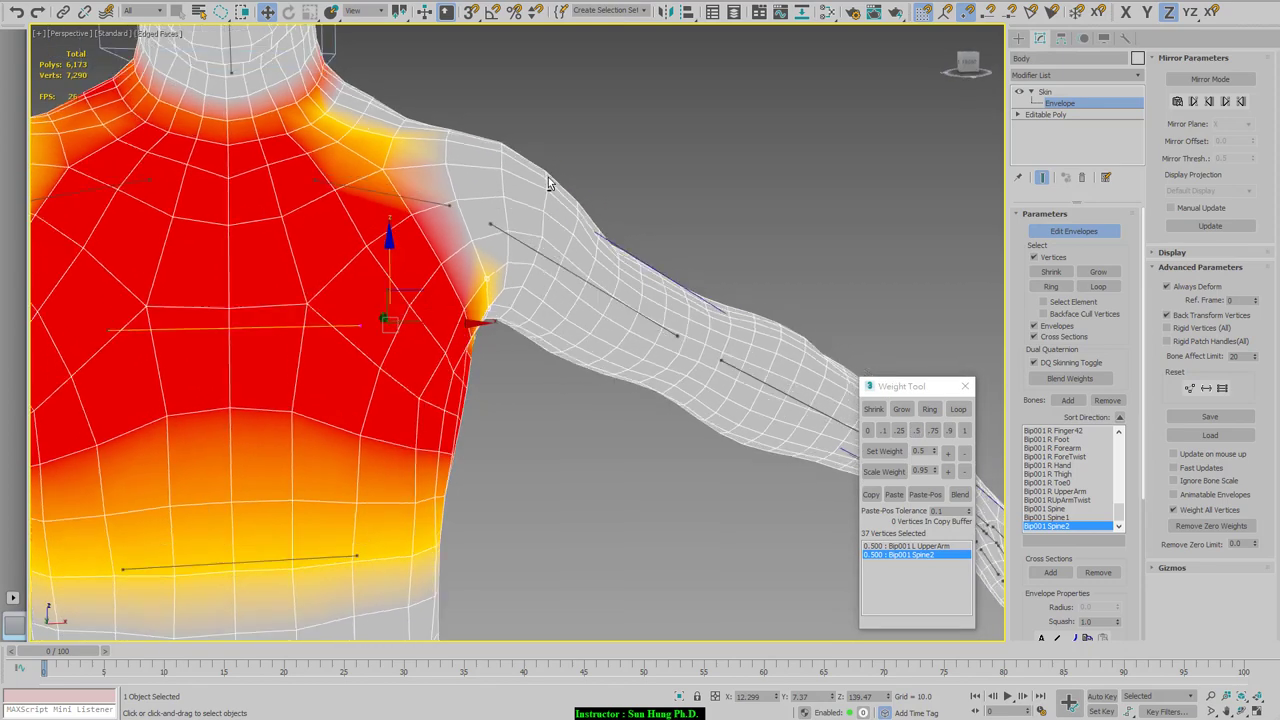
pyautogui.click(445, 140)
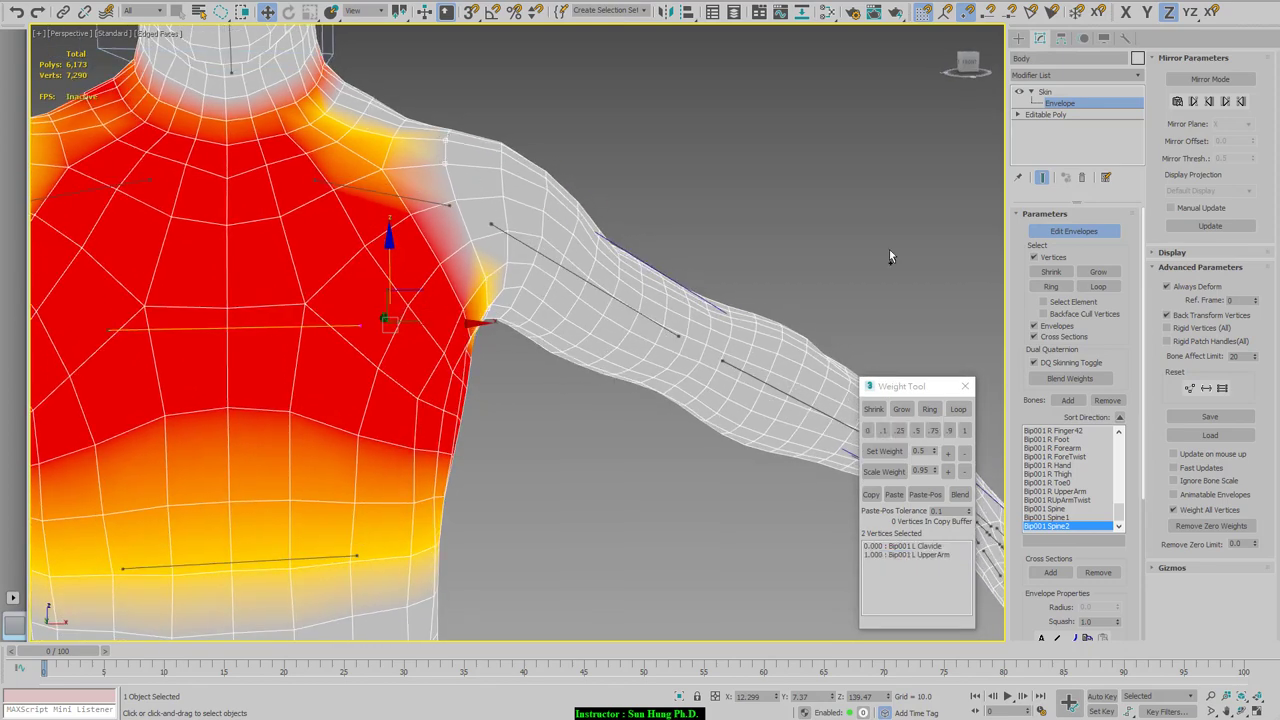